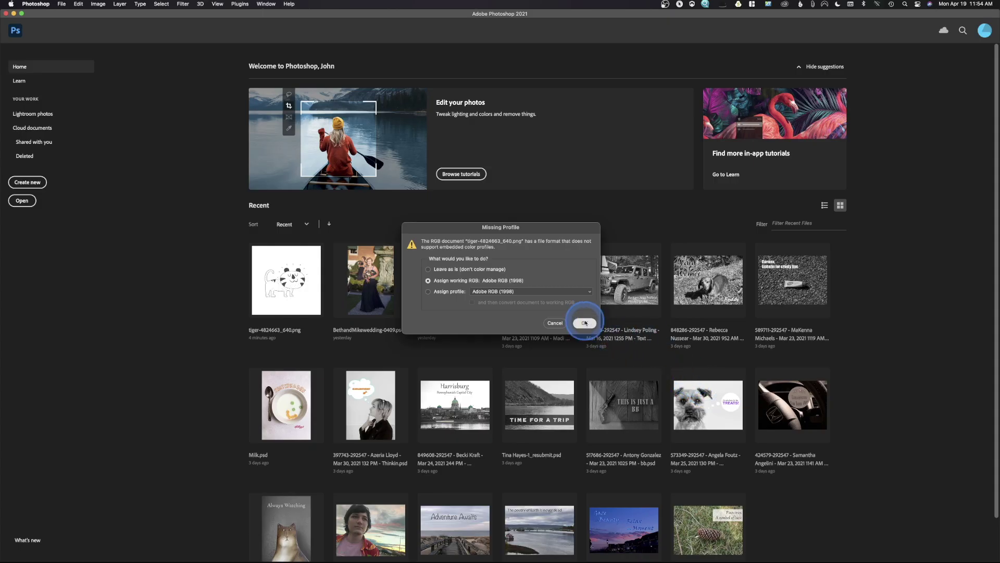
- Open tiger-4824663_640.png with the working Adobe RGB (1998) profile and examine the edges of the tiger's head at 1200%
left_click(581, 323)
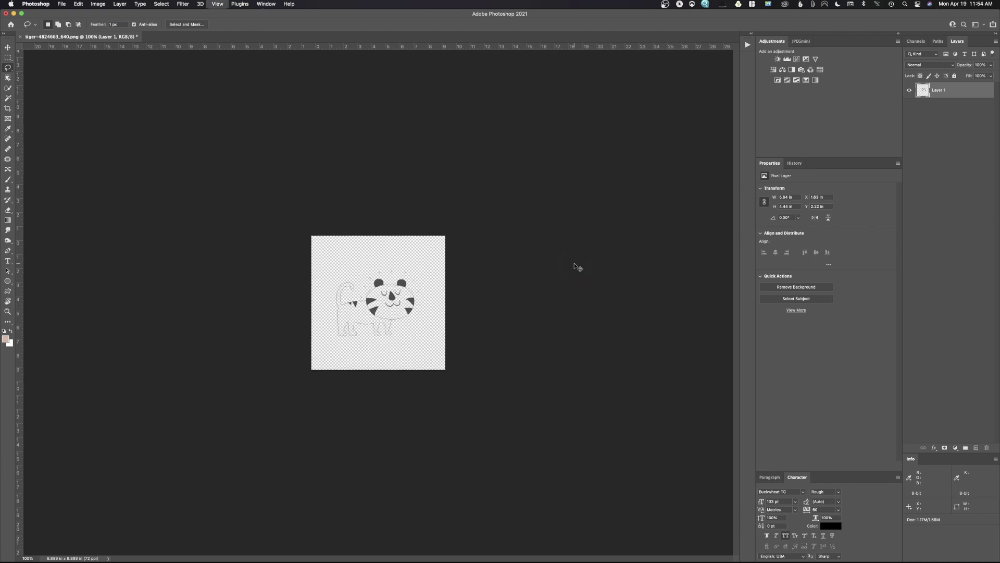
key("super+plus")
key("super+plus")
key("super+plus")
key("super+plus")
key("super+plus")
key("super+plus")
key("super+plus")
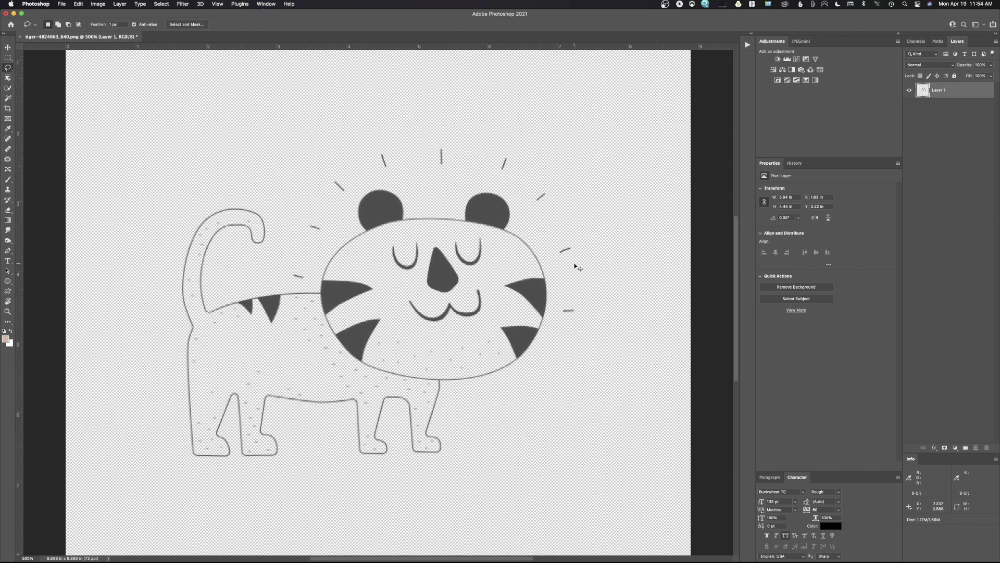
key("super+plus")
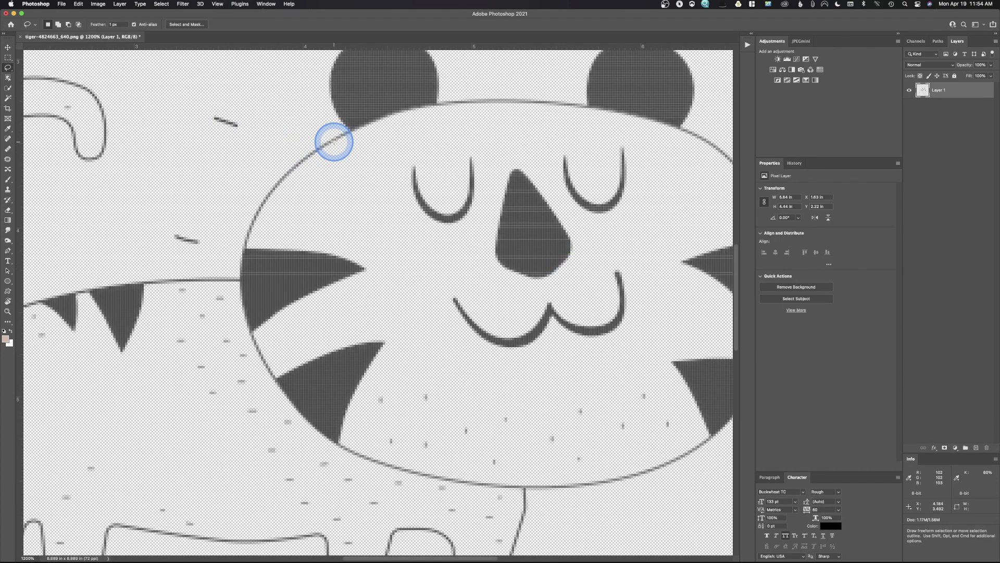
mouse_move(335, 101)
left_mouse_down()
mouse_move(335, 85)
mouse_move(386, 49)
mouse_move(418, 60)
mouse_move(425, 79)
mouse_move(396, 92)
left_mouse_up()
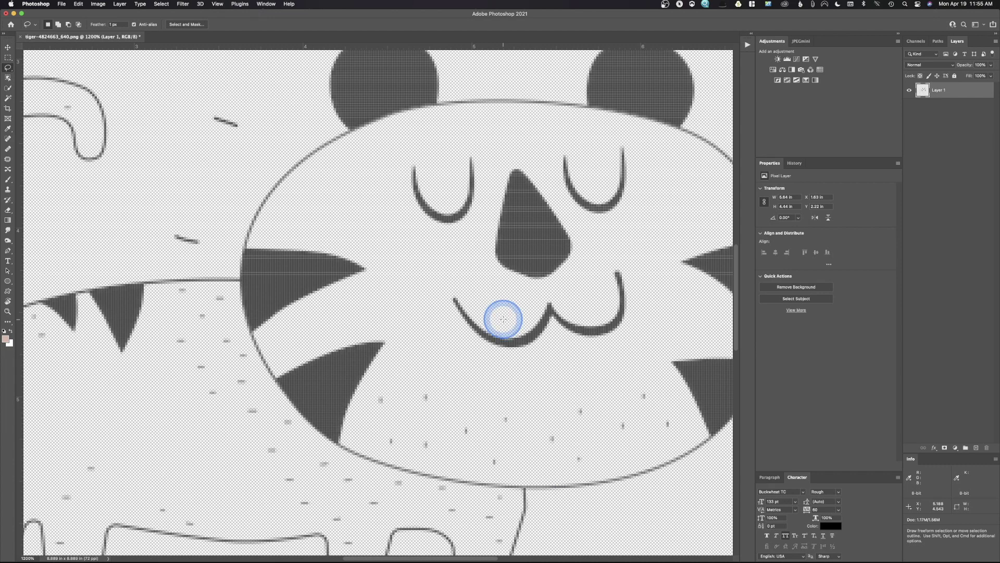
- Switch to Adobe Bridge and open tiger-4824663_640.png with Adobe Illustrator 2021
mouse_move(10, 139)
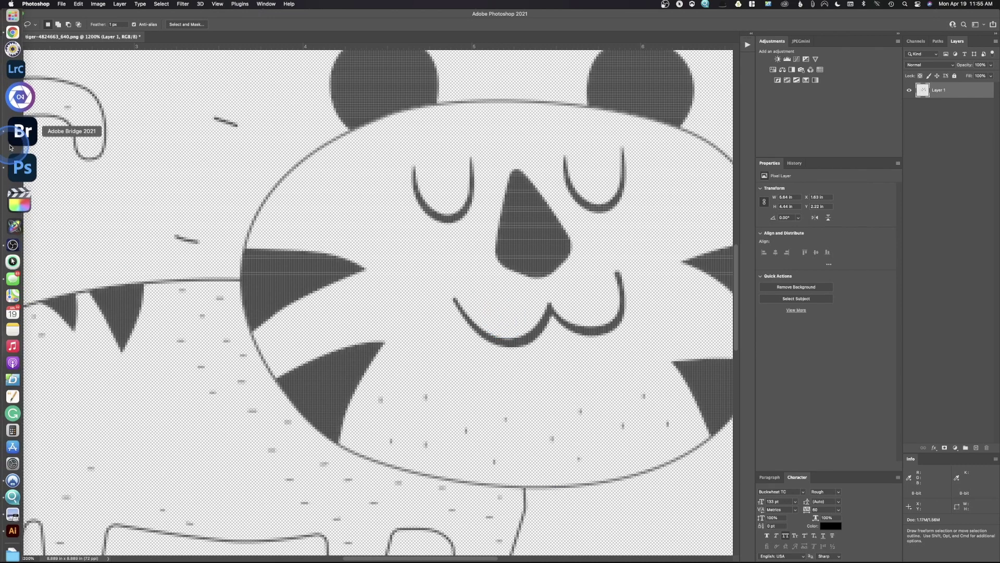
left_click(21, 139)
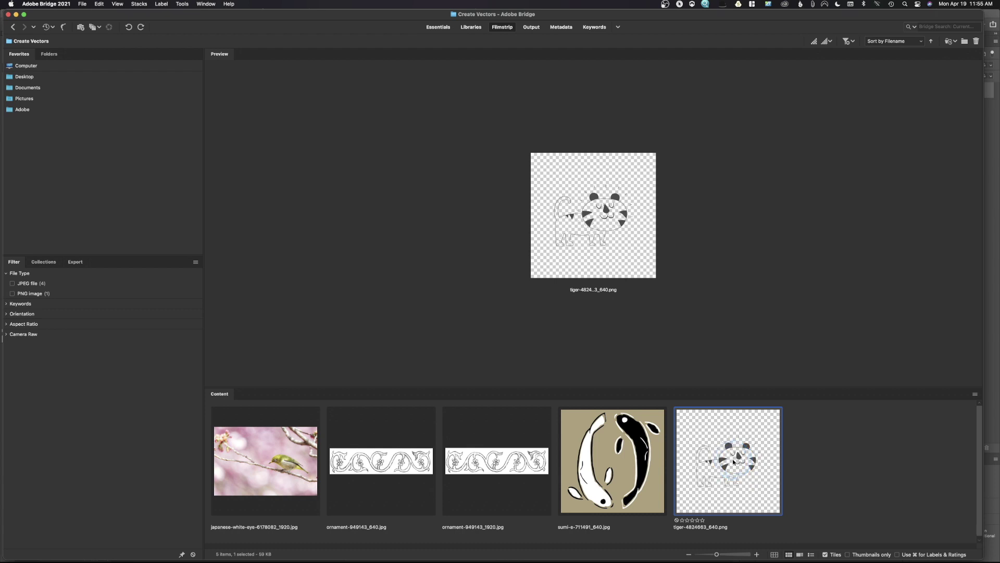
right_click(734, 461)
left_click(777, 340)
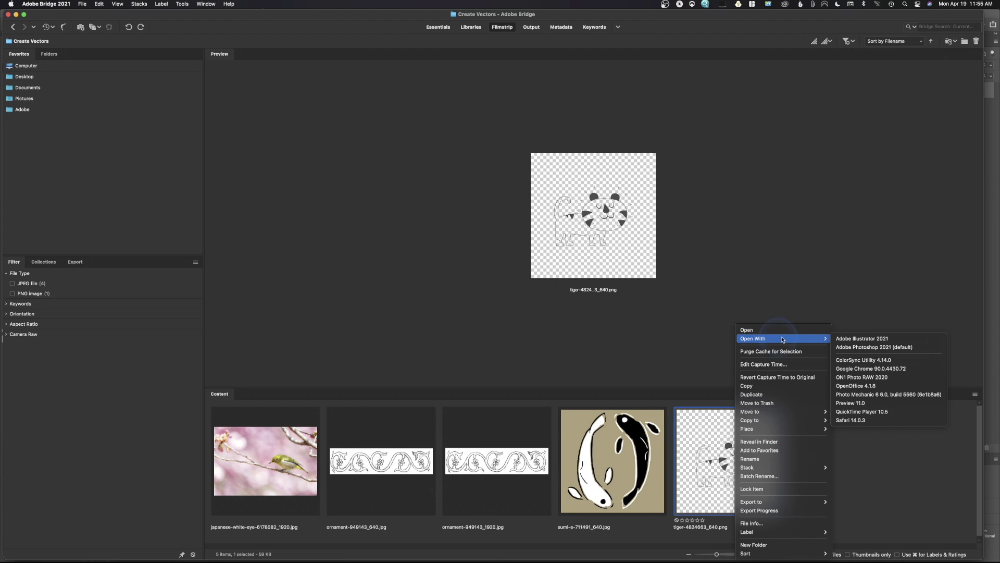
left_click(854, 340)
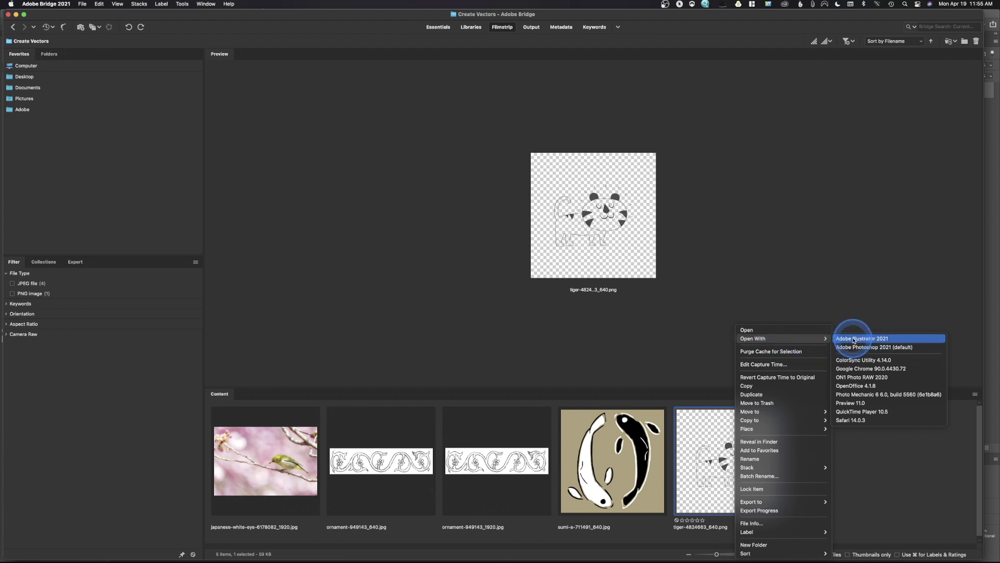
left_click(854, 340)
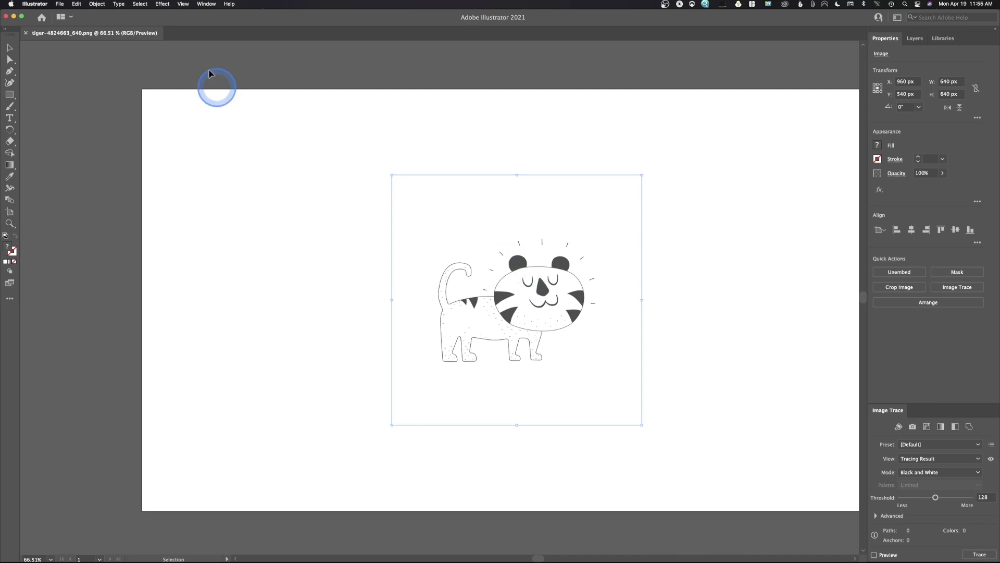
- Show the Control bar and check that the Image Trace panel is enabled
left_click(201, 3)
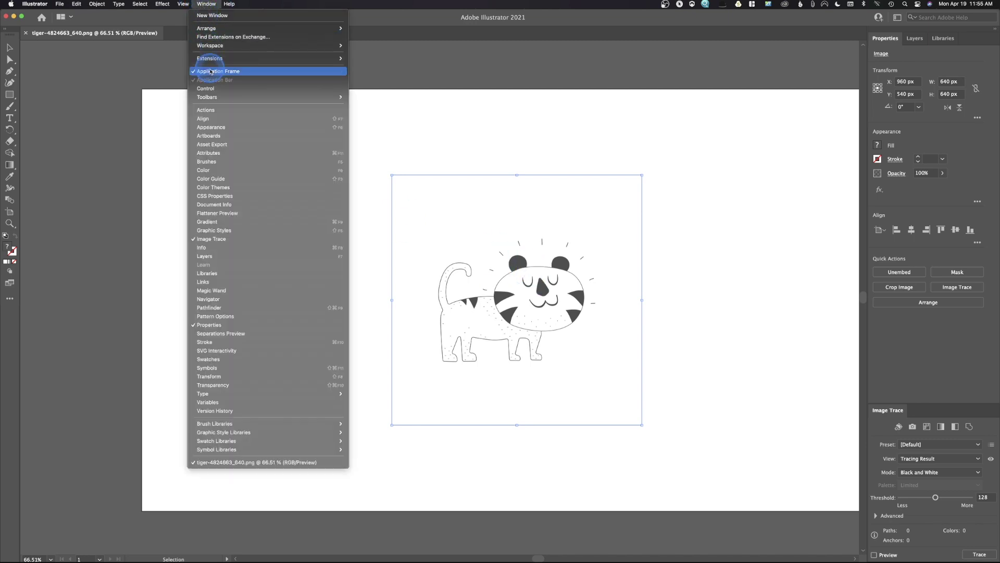
left_click(208, 88)
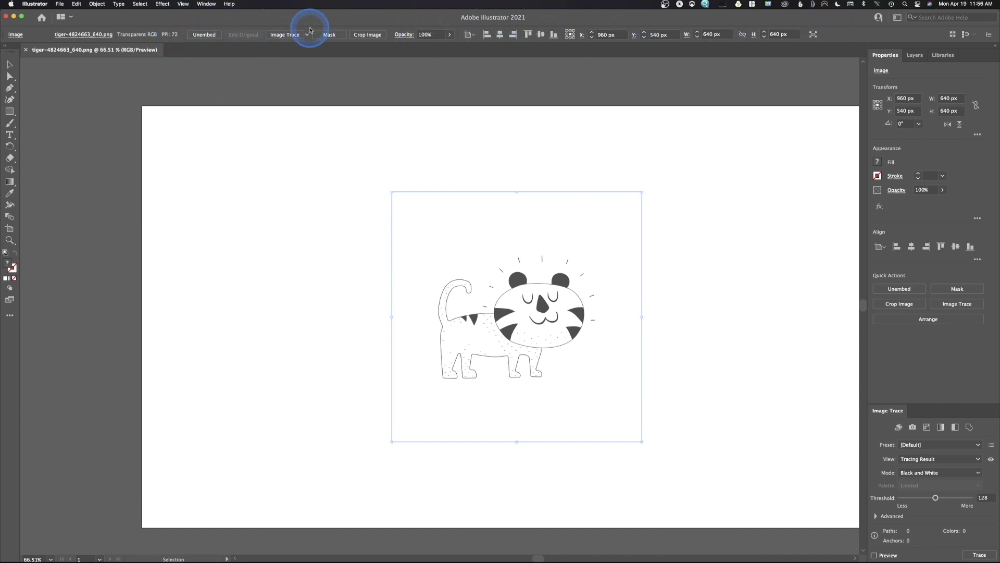
left_click(208, 4)
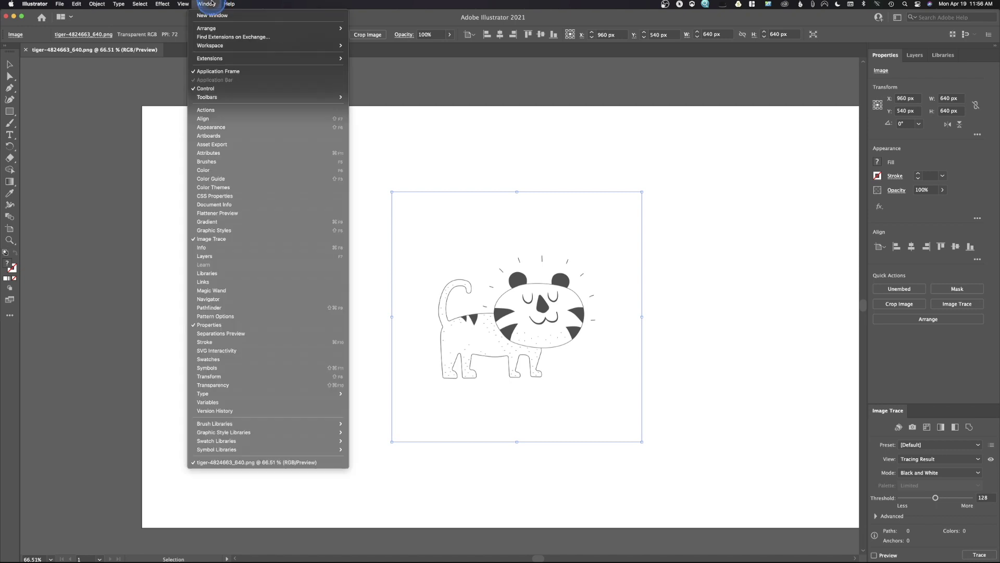
left_click(209, 3)
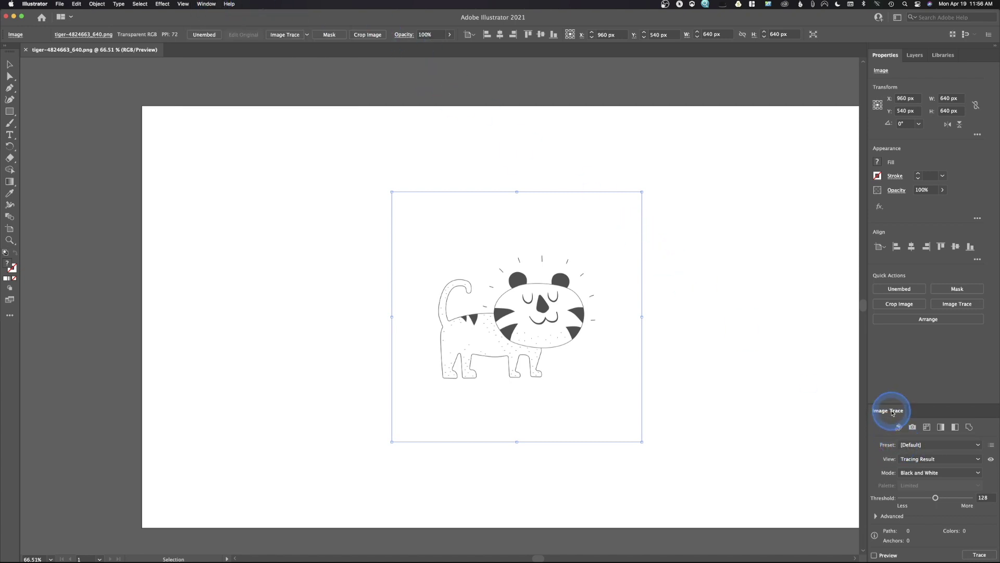
left_click(206, 4)
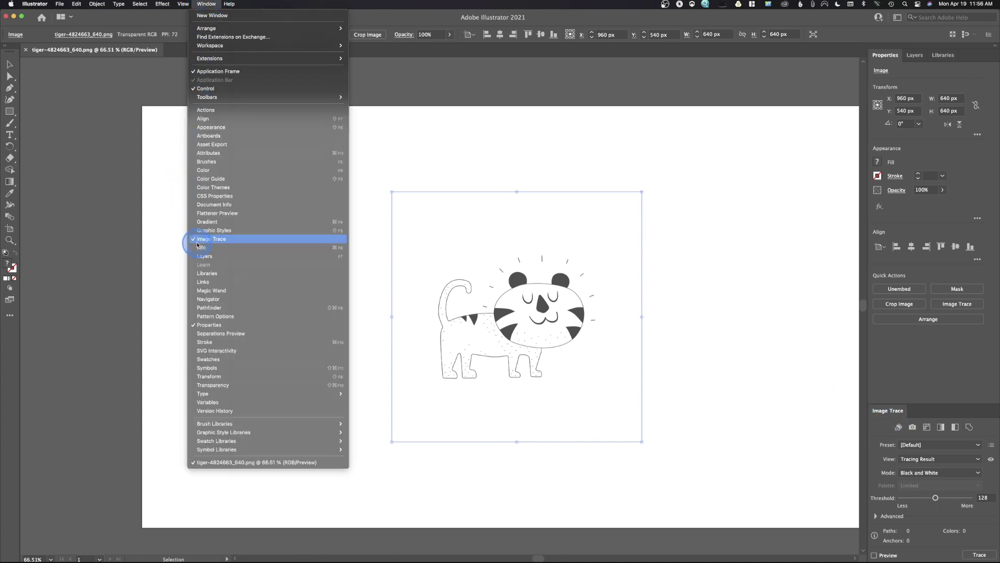
left_click(207, 3)
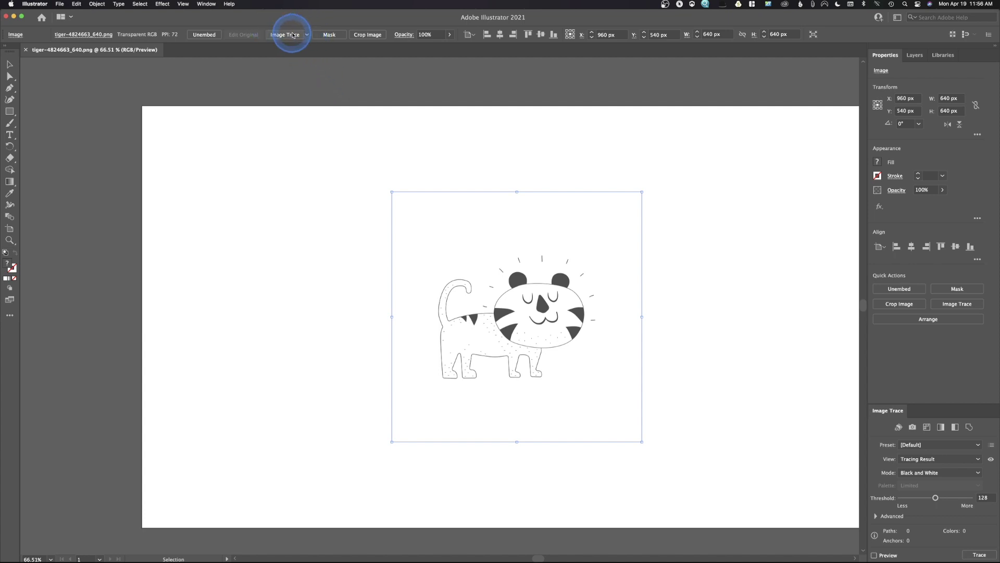
- Review the Image Trace presets, the view modes and the advanced tracing settings
left_click(308, 35)
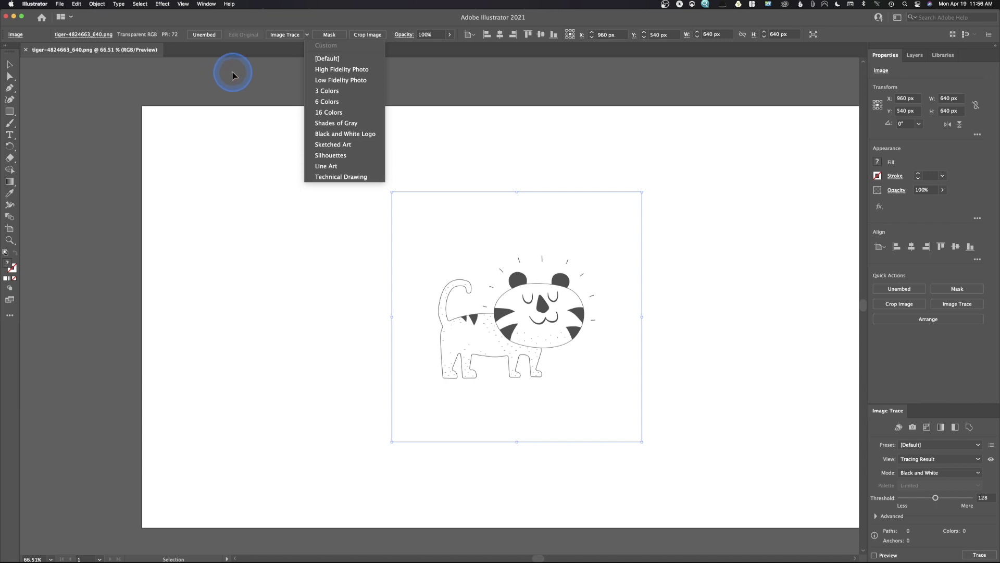
left_click(234, 71)
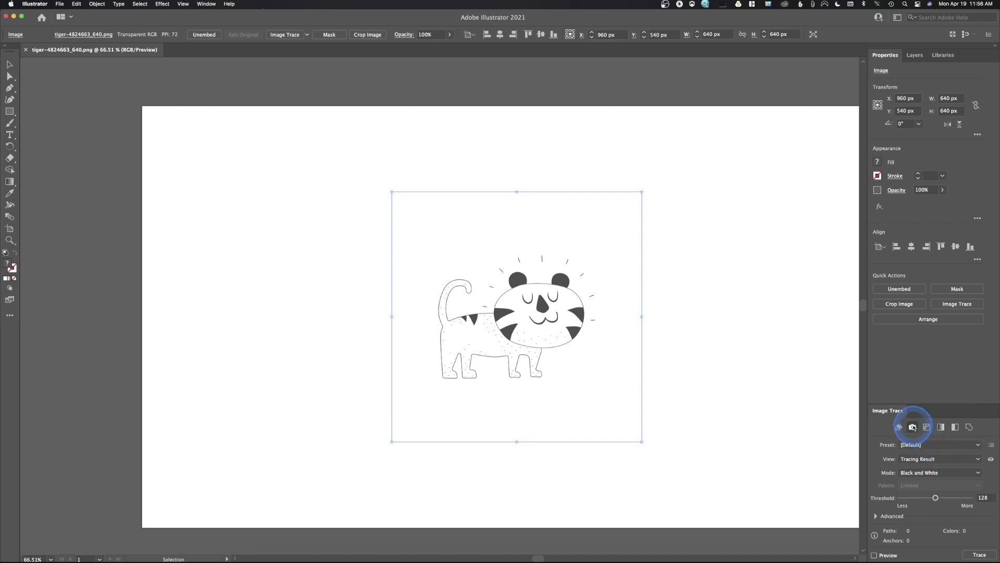
left_click(956, 448)
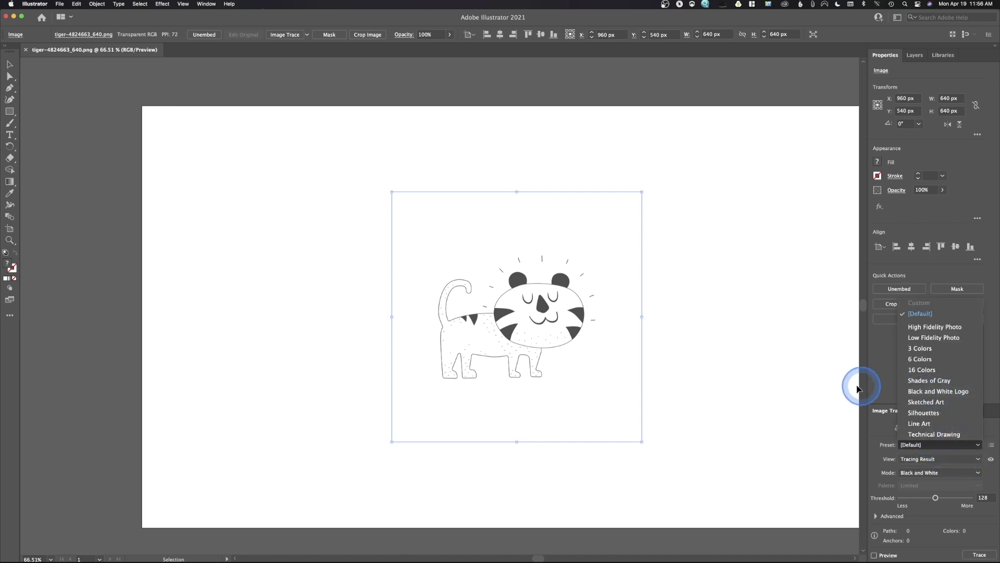
left_click(864, 423)
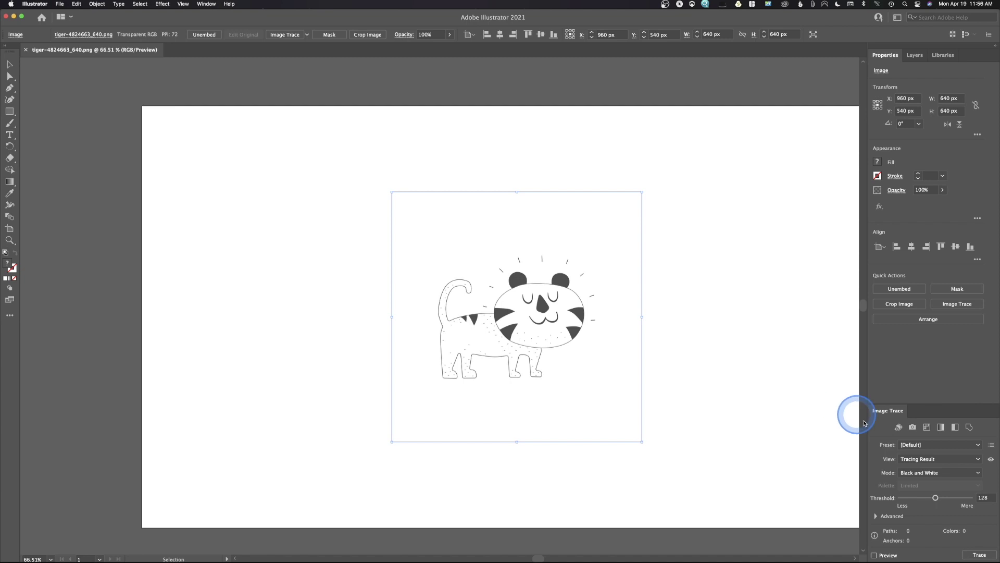
left_click(933, 459)
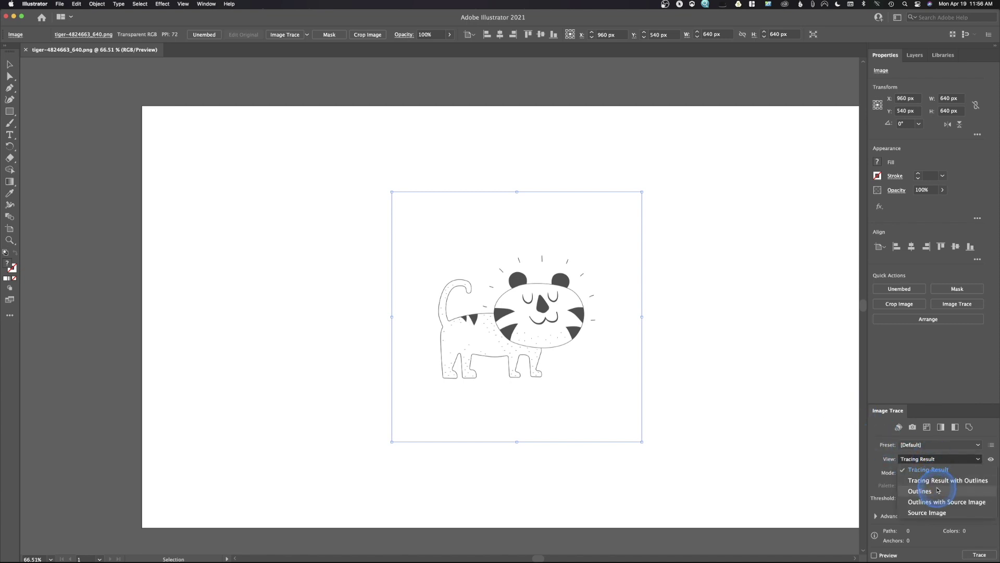
left_click(936, 481)
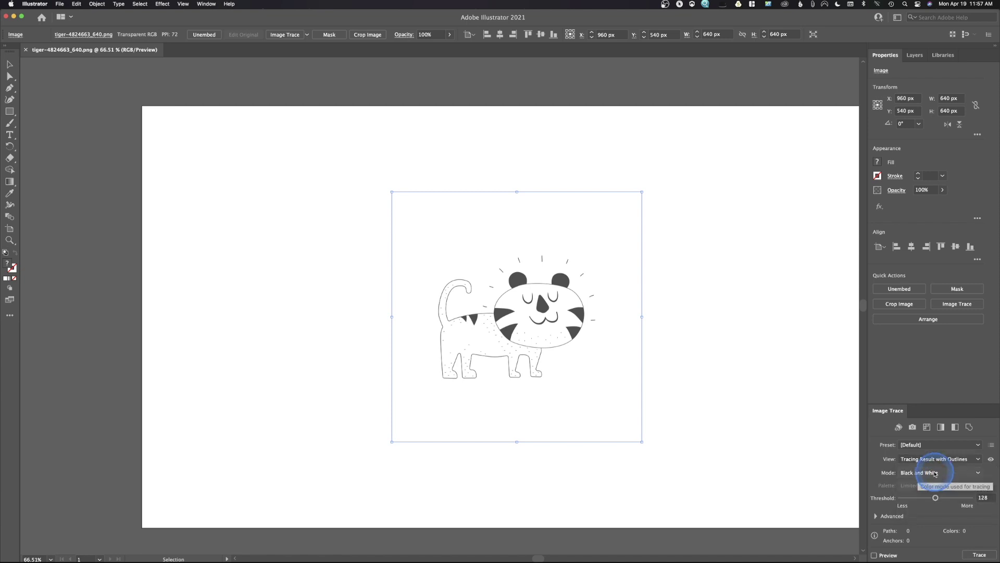
left_click(938, 461)
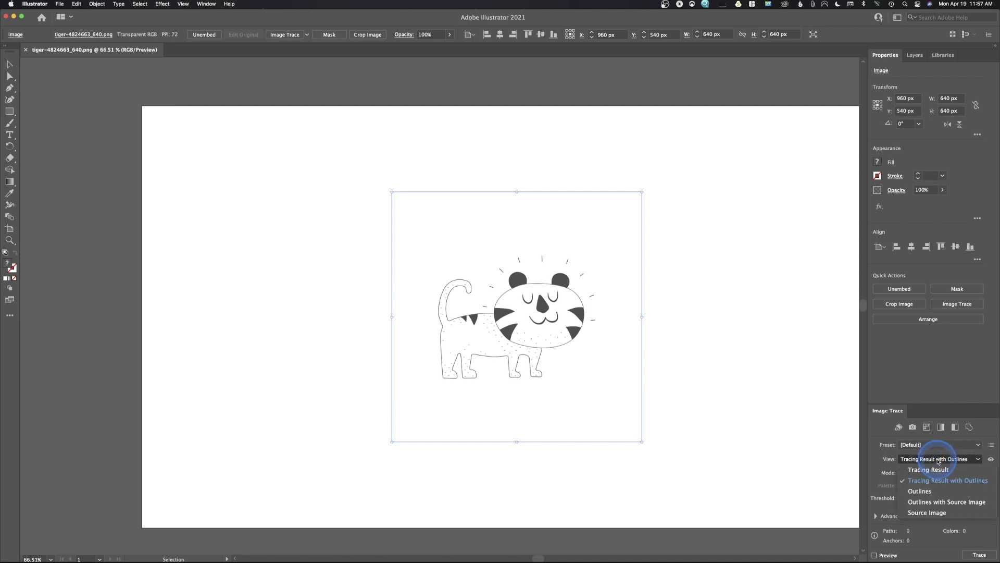
left_click(972, 475)
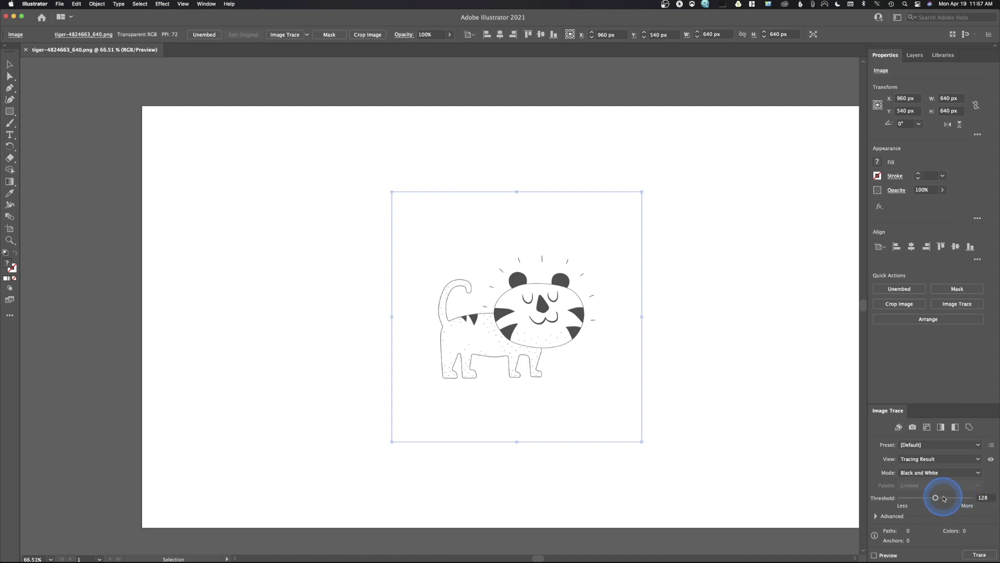
left_click(876, 516)
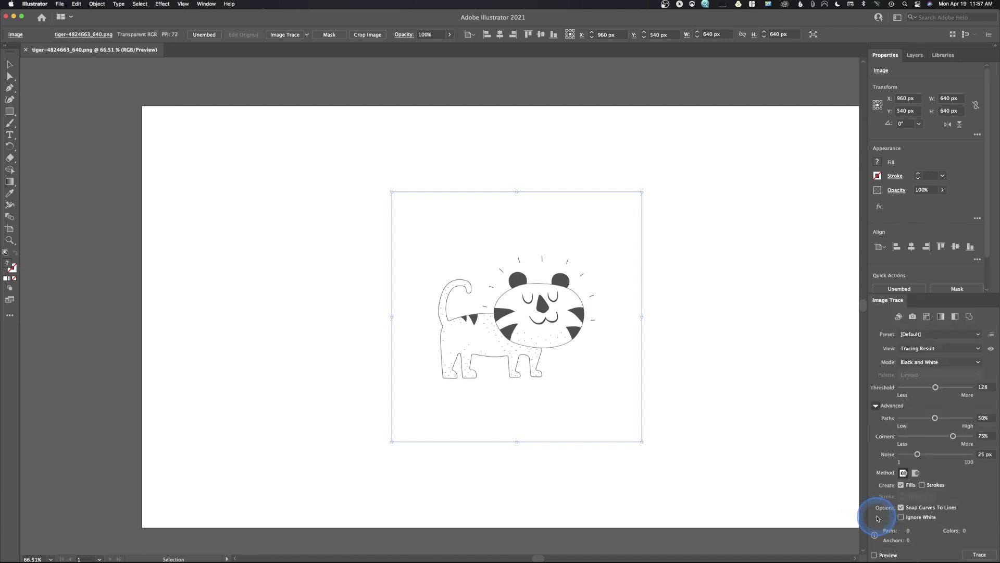
left_click(878, 406)
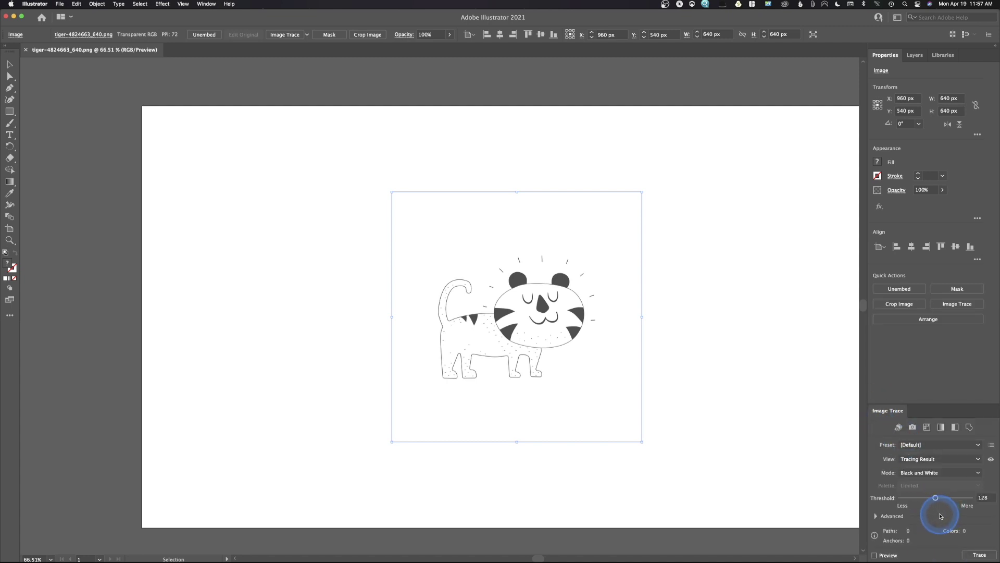
- Trace the tiger image in Black and White mode with the default preset and raise the threshold to 211
left_click(981, 555)
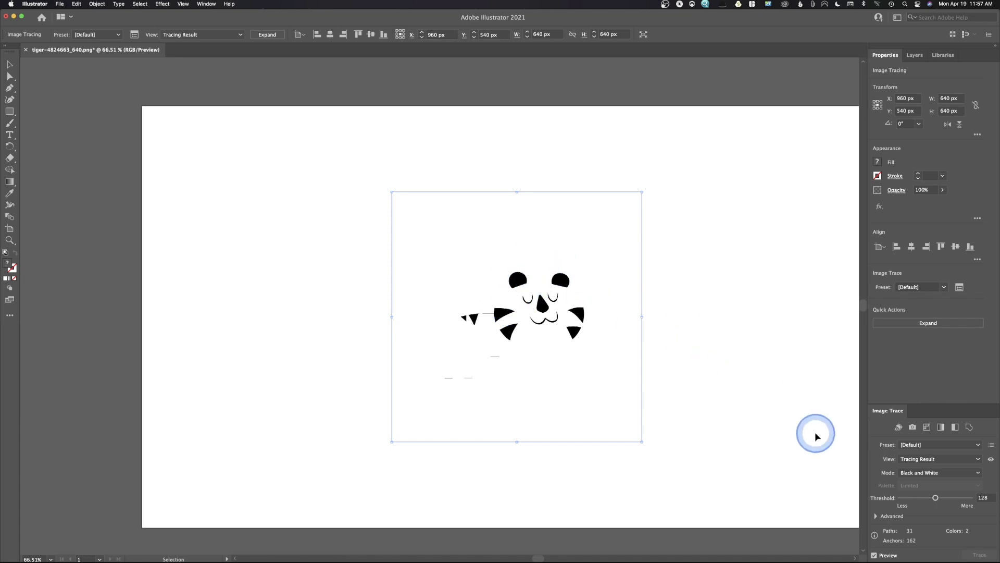
left_click_drag(936, 499, 954, 500)
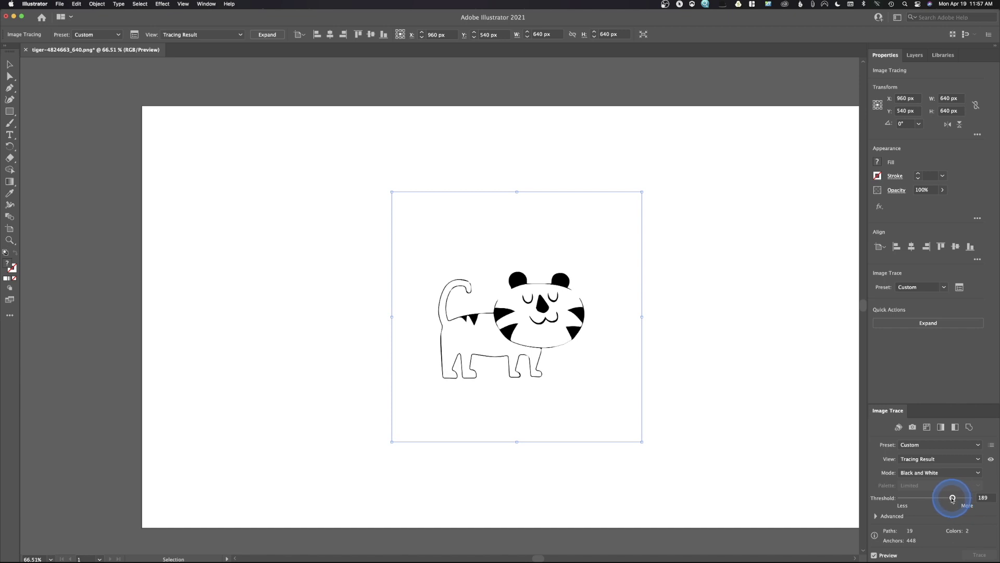
left_click(953, 499)
left_click_drag(953, 500, 959, 498)
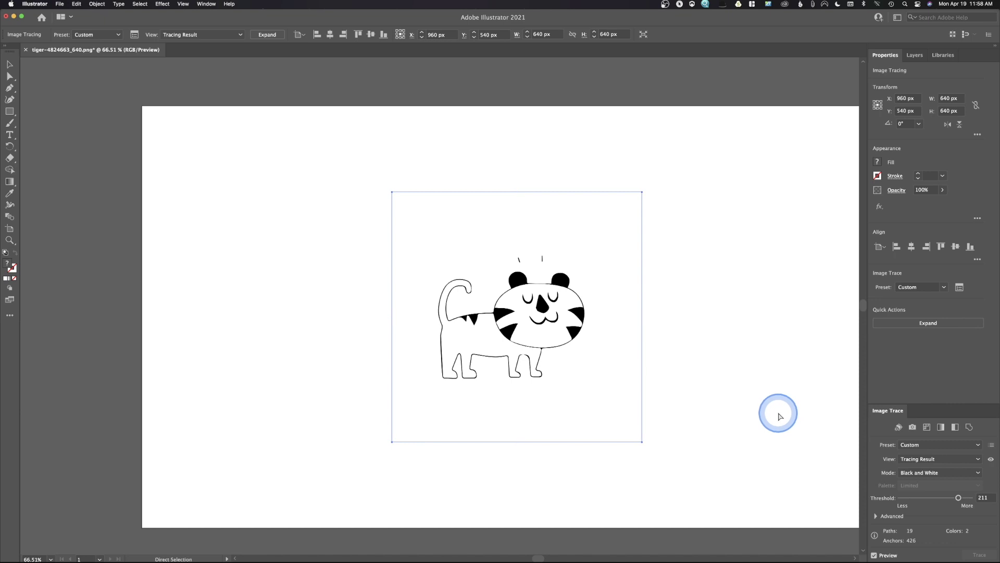
- Examine the traced tiger's lines and facial features up close, then return to a 200% view
key("super+1")
key("super+equal")
key("super+equal")
key("super+equal")
key("super+equal")
key("super+equal")
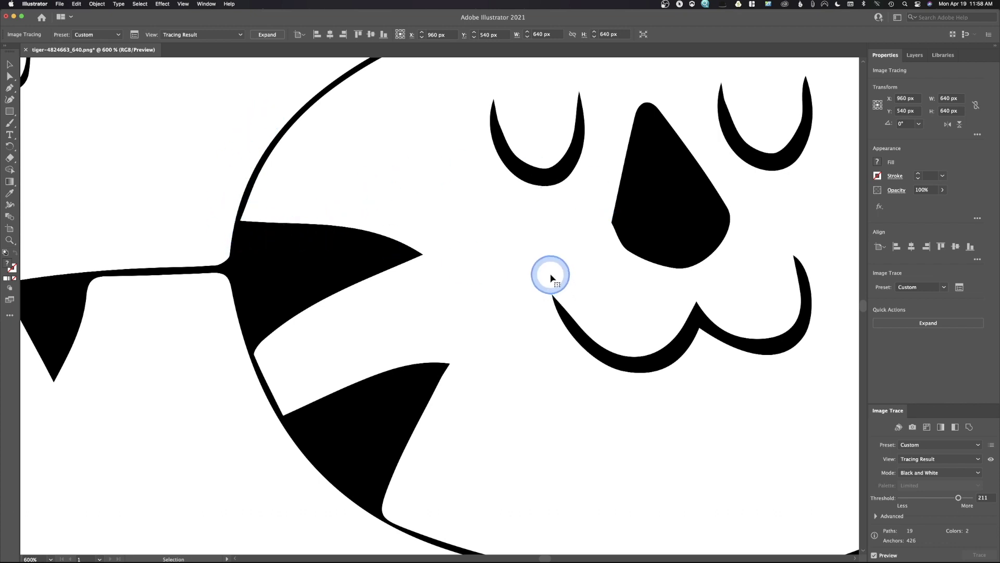
key("super+minus")
key("super+minus")
key("super+minus")
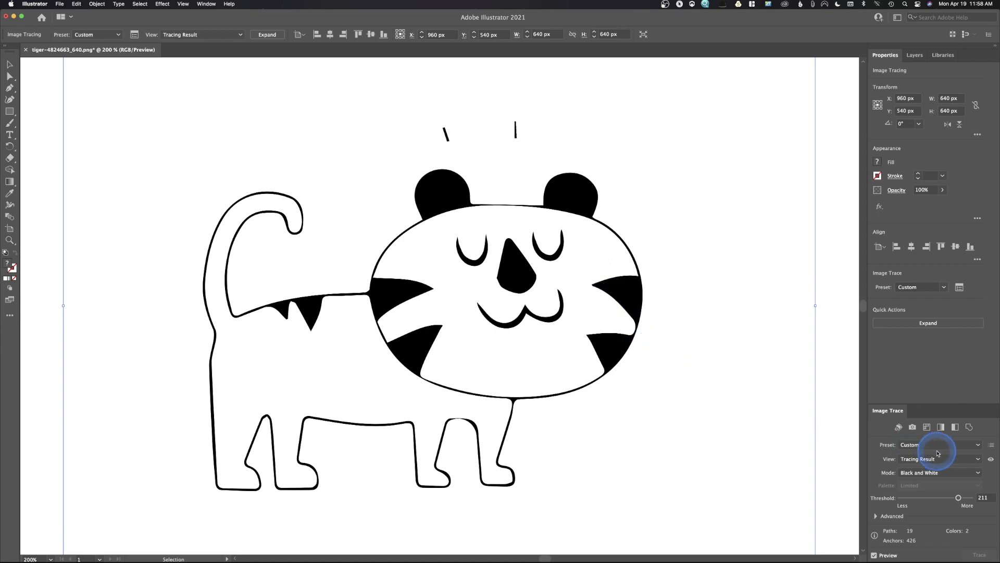
- Compare the trace in the Tracing Result with Outlines, Outlines, and Outlines with Source Image views, and return to Tracing Result
left_click(875, 516)
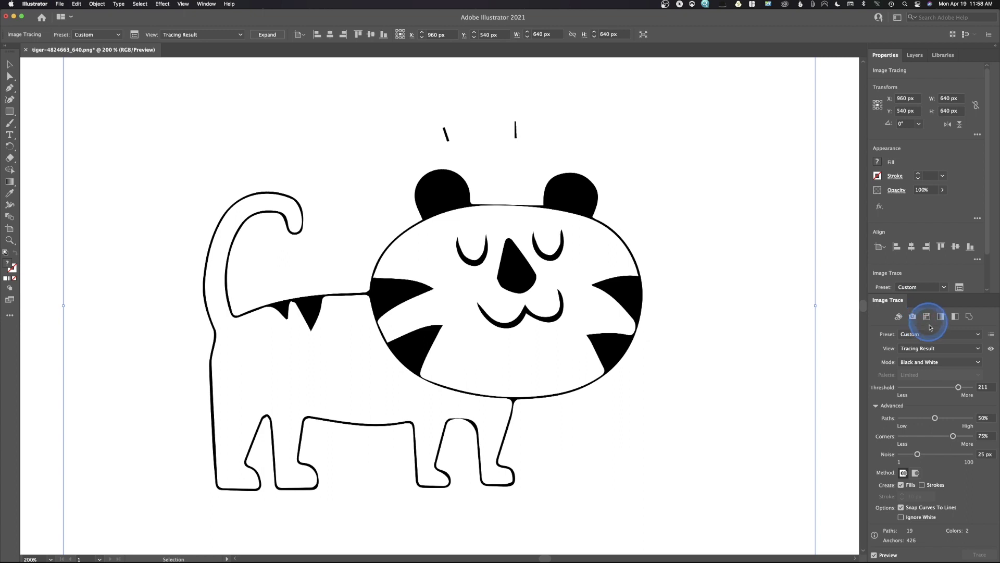
left_click(935, 352)
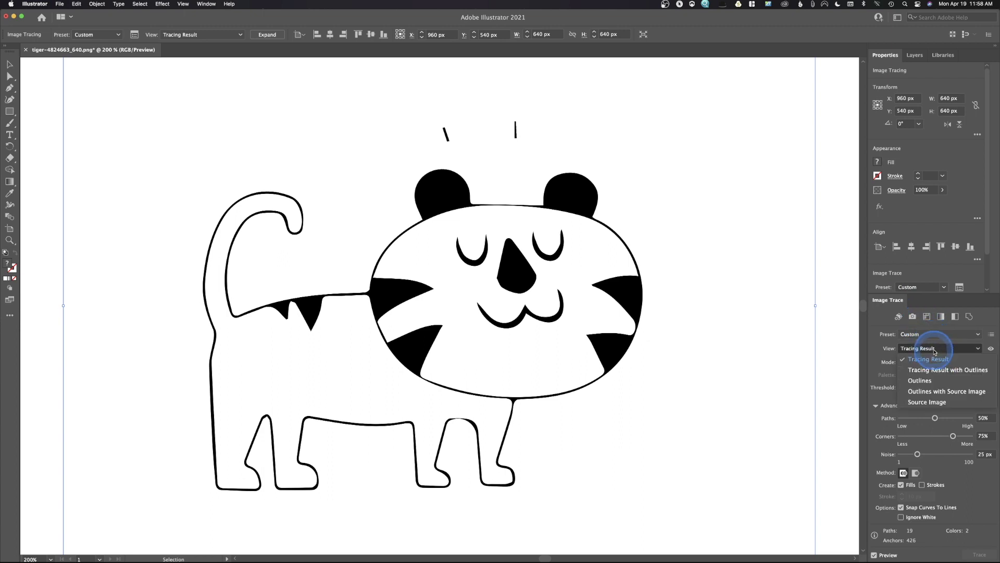
left_click(935, 369)
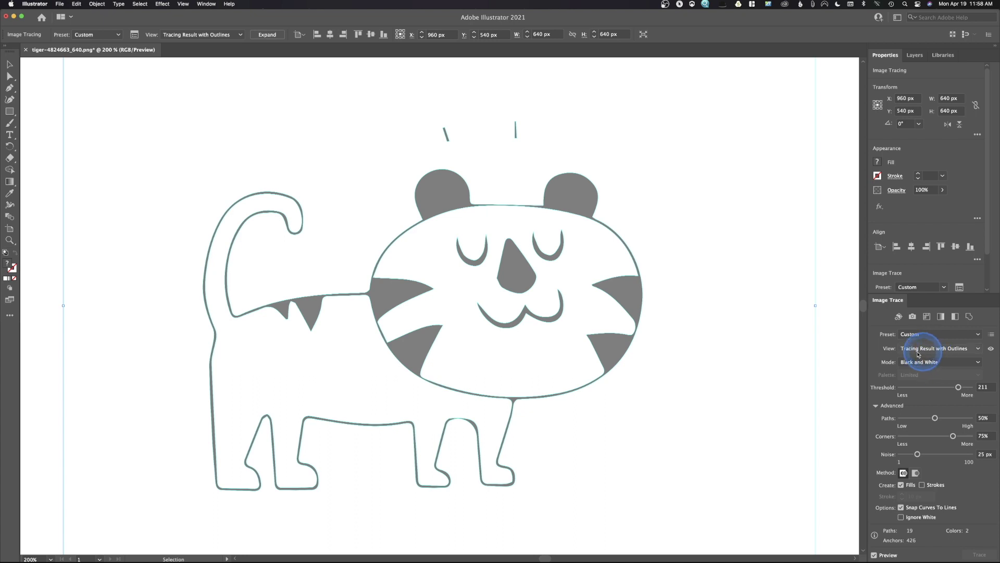
left_click(954, 355)
left_click(953, 382)
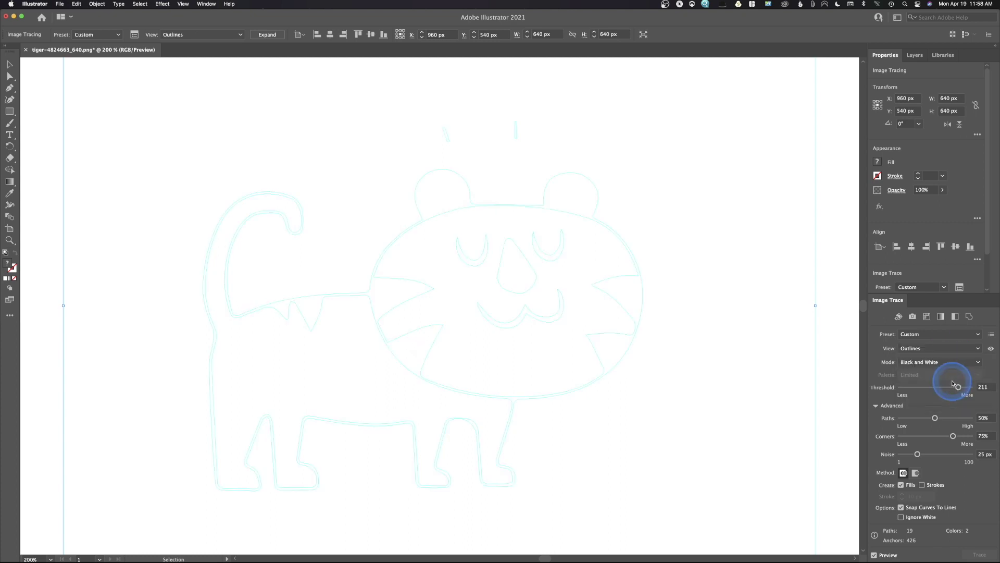
left_click(938, 348)
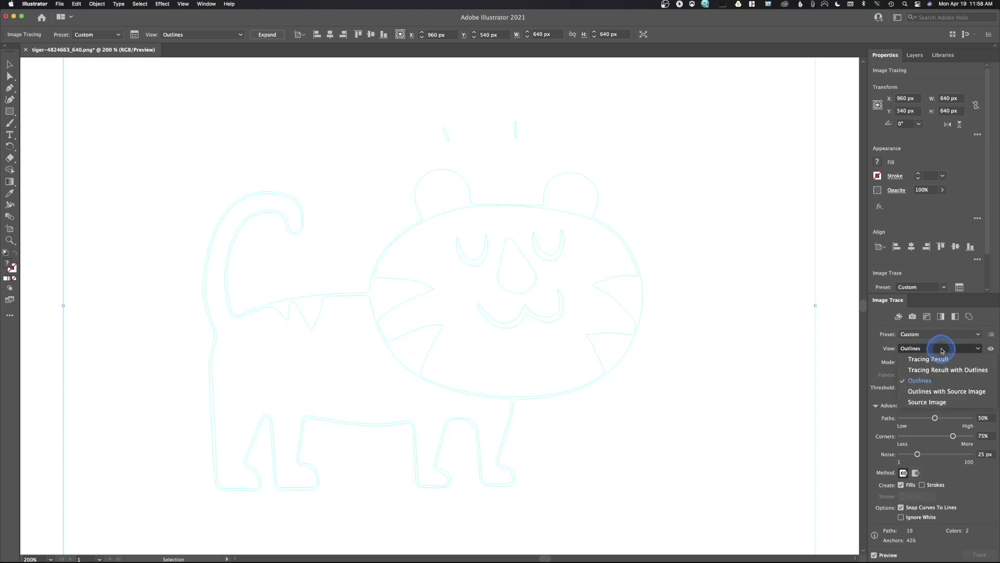
left_click(950, 391)
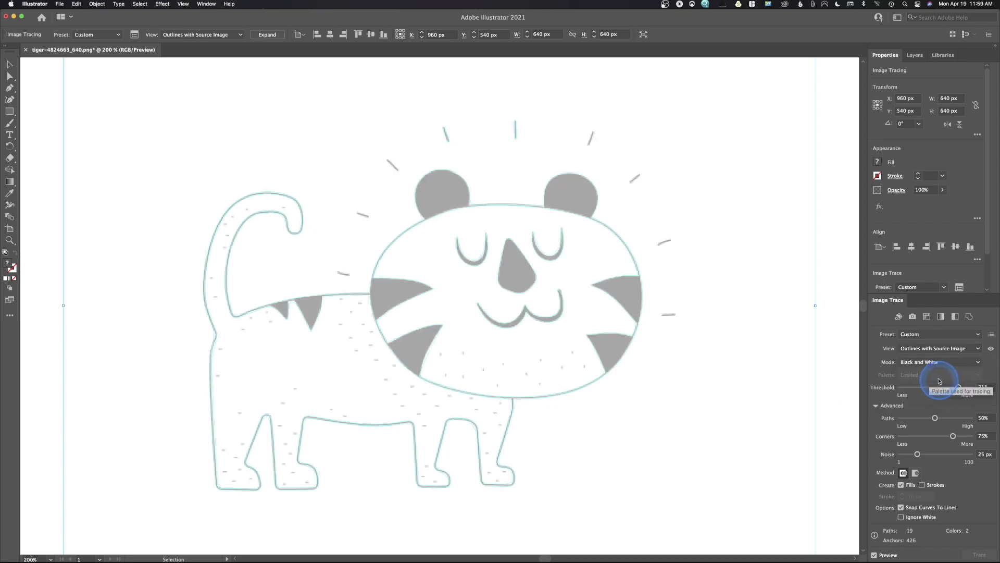
left_click(934, 349)
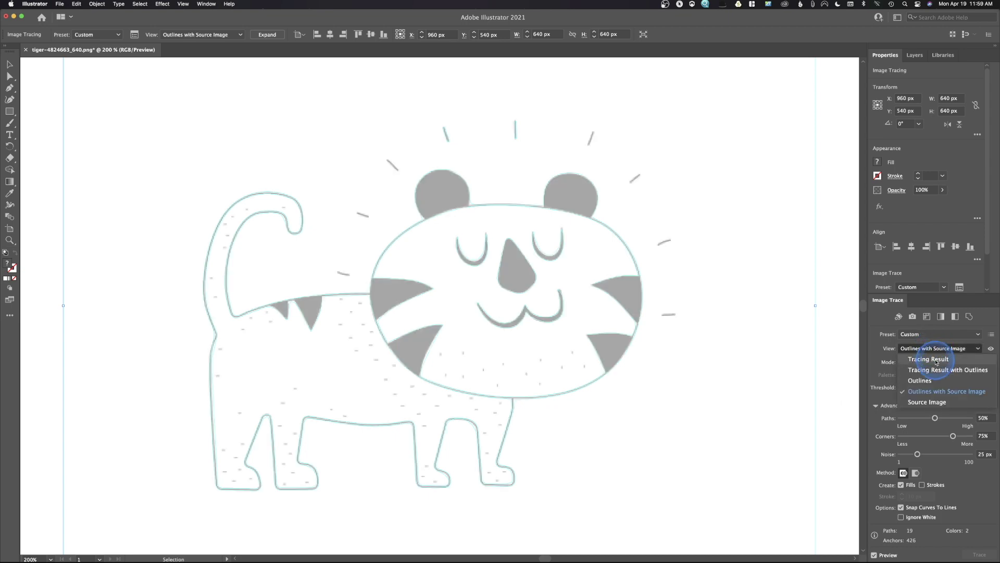
left_click(936, 361)
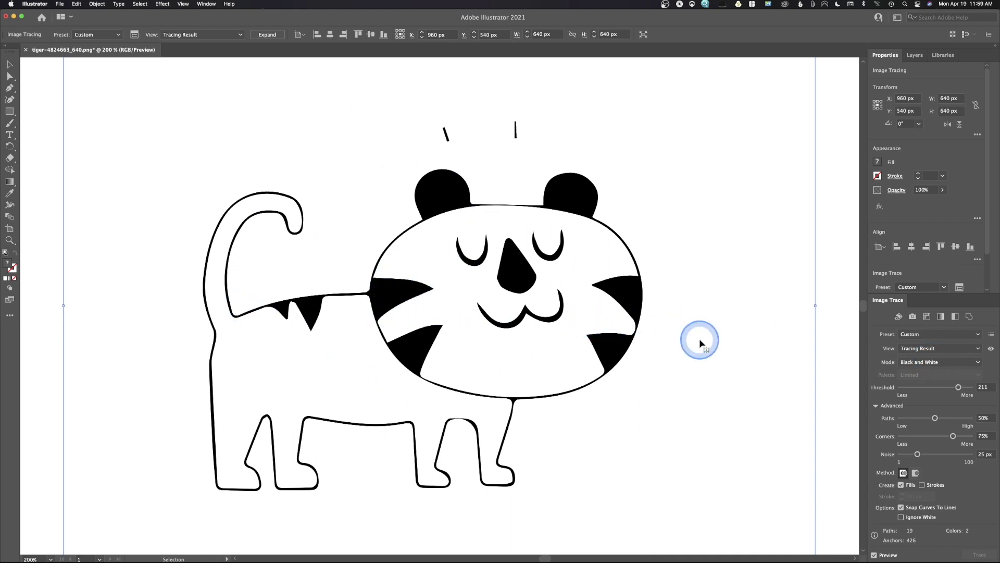
- Save the traced tiger as tiger-4824663_640.ai in the Create Vectors folder, in Adobe Illustrator format with version Illustrator 2020
left_click(60, 4)
left_click(71, 90)
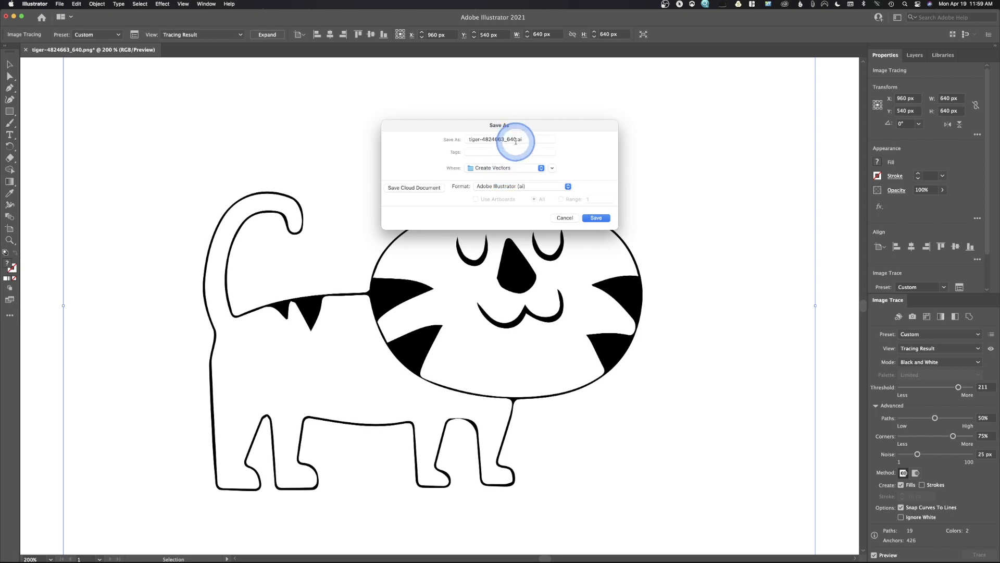
left_click(597, 217)
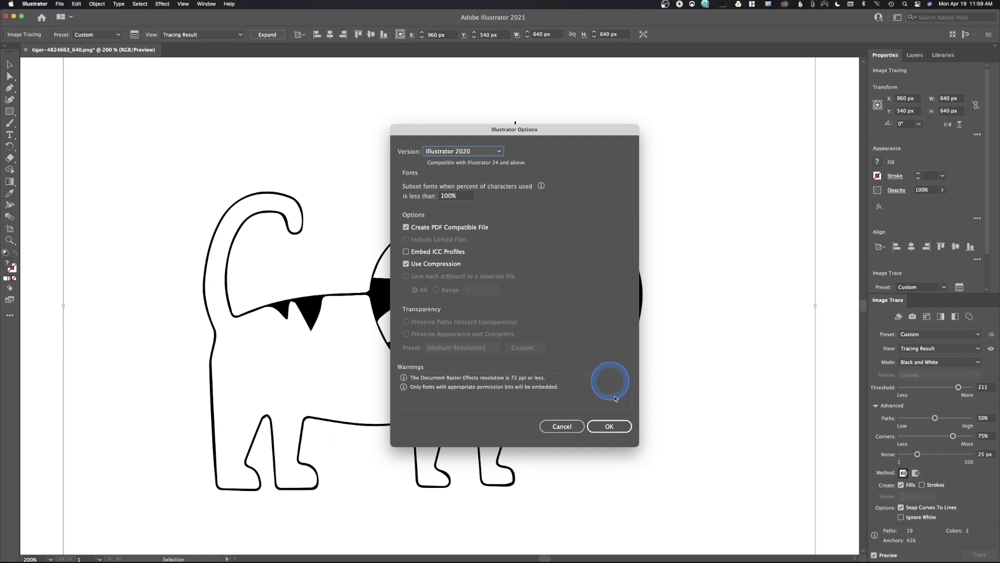
left_click(613, 426)
- Switch to Adobe Bridge and open tiger-4824663_640.ai in Photoshop 2021, importing its page at 300 pixels/inch in RGB Color
mouse_move(18, 158)
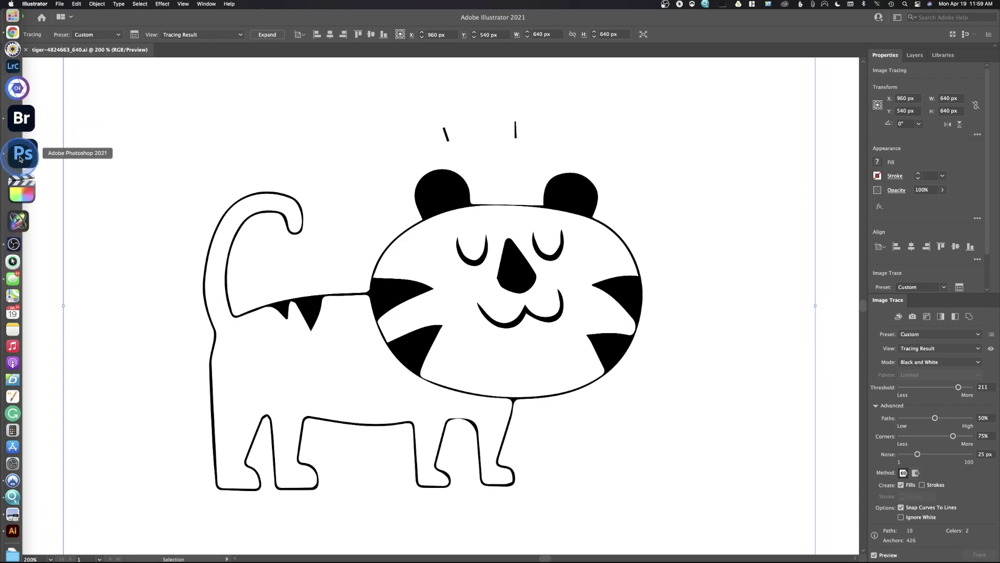
left_click(18, 141)
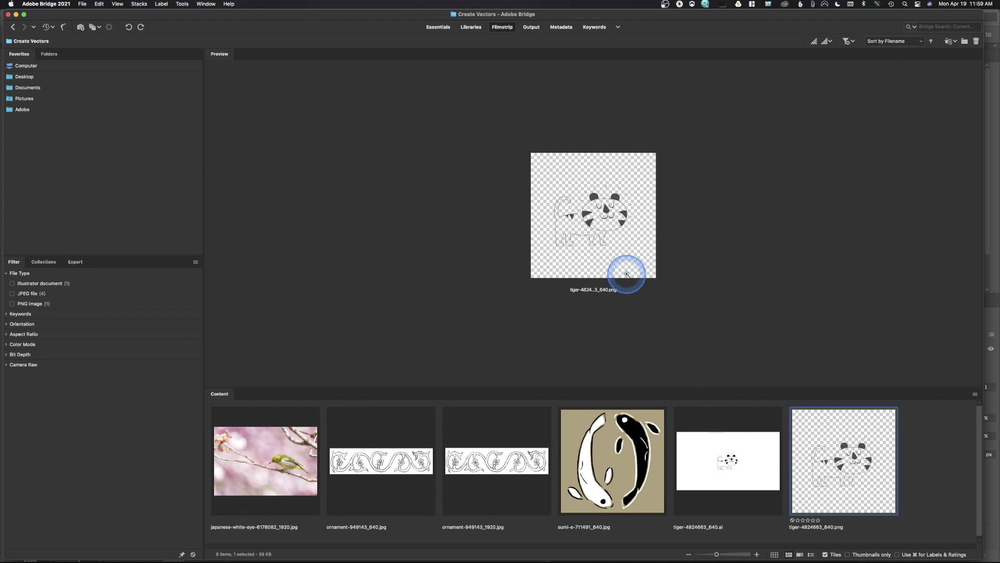
left_click(728, 478)
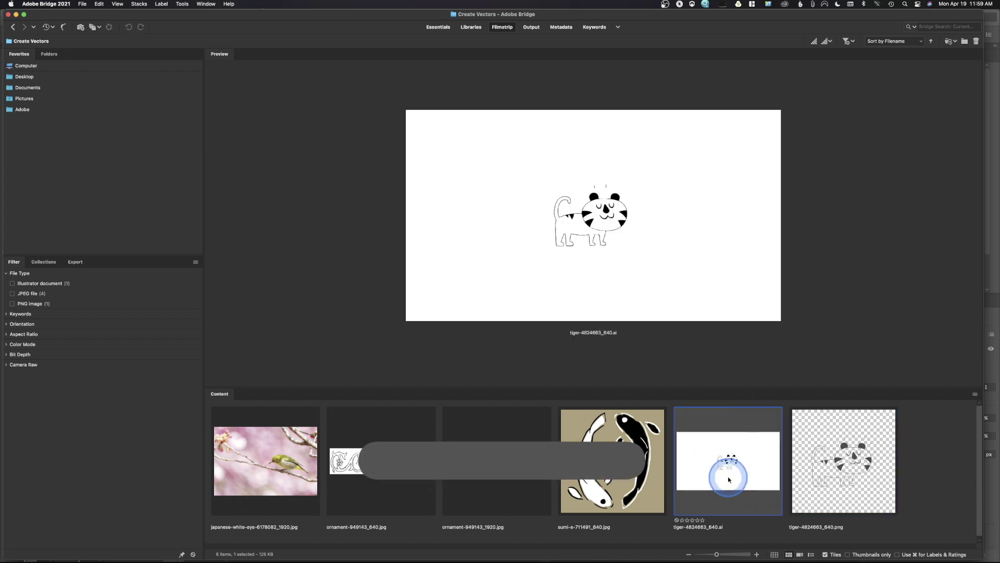
right_click(730, 477)
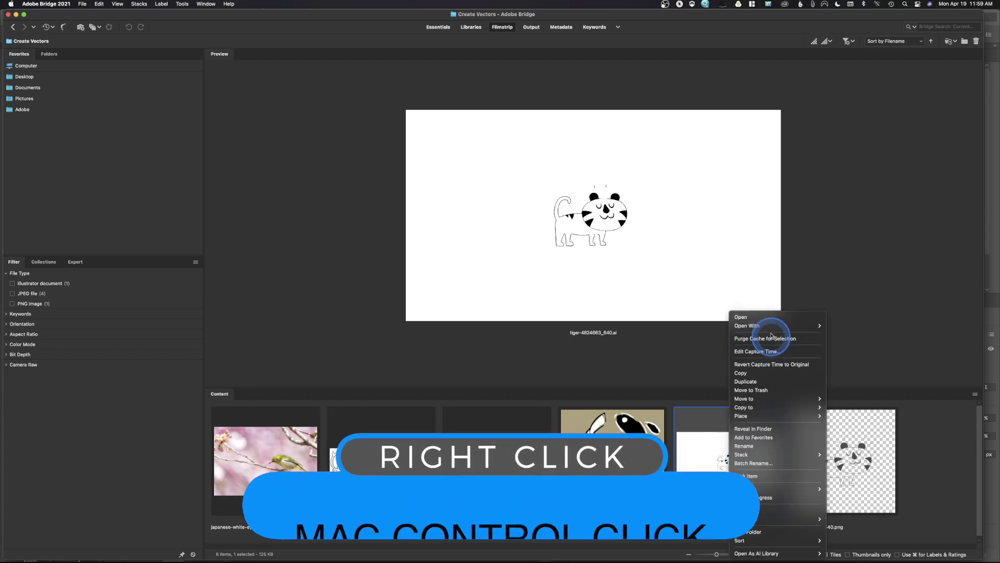
mouse_move(802, 326)
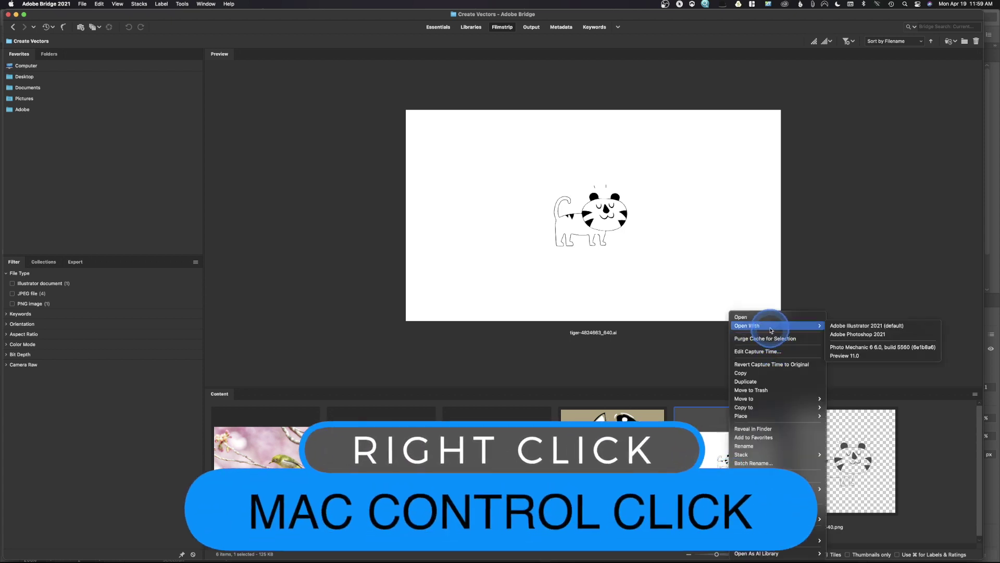
left_click(859, 339)
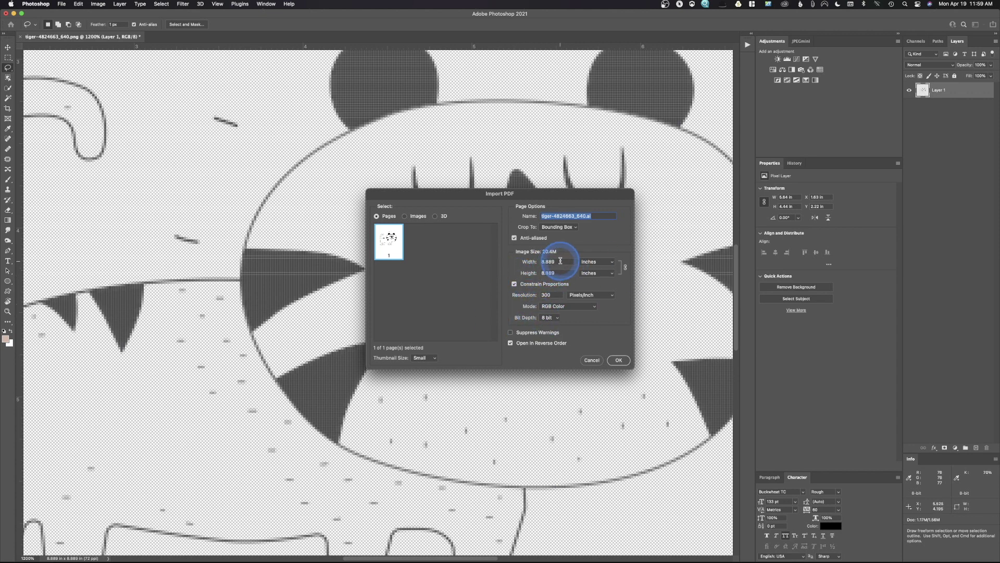
left_click_drag(560, 262, 503, 260)
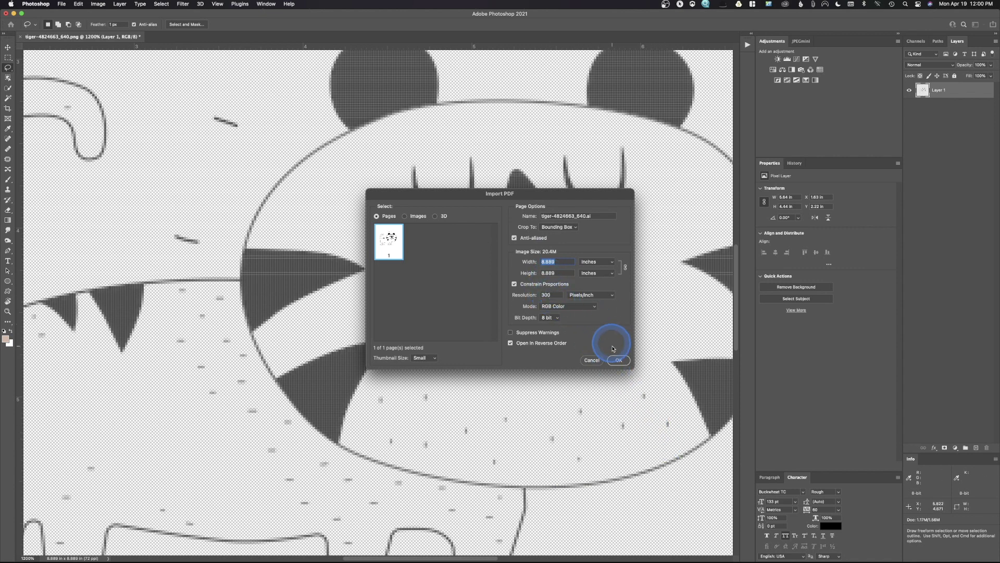
left_click(619, 360)
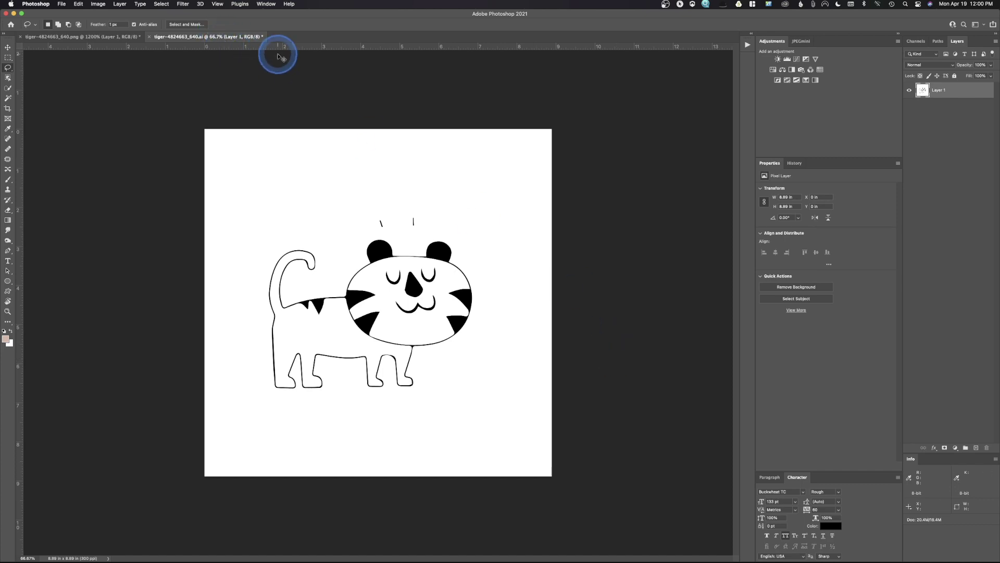
- Compare the edges of the imported vector tiger up close with the original PNG, and return to a 100% view
key("super+equal")
key("super+equal")
key("super+equal")
key("super+equal")
key("super+equal")
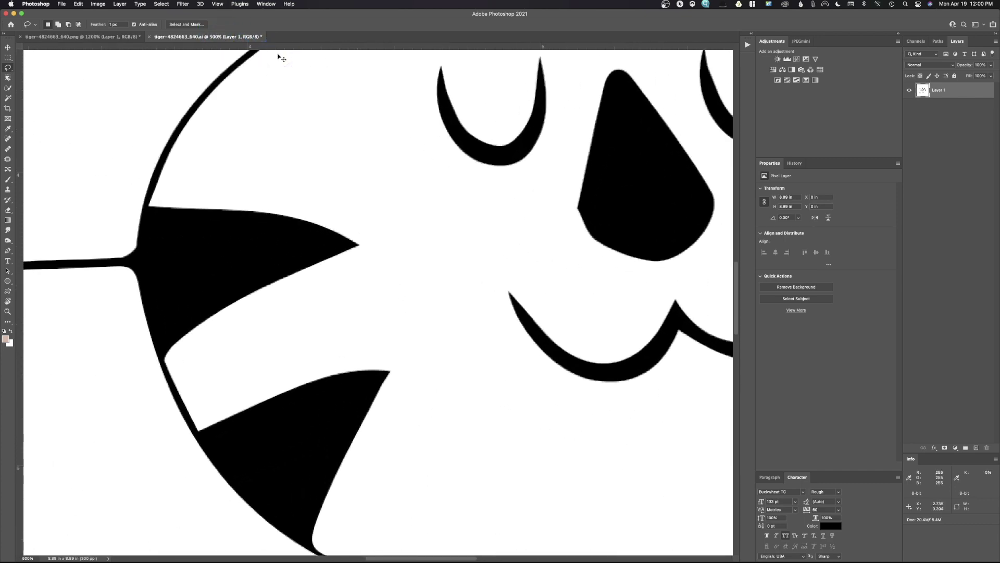
key("super+equal")
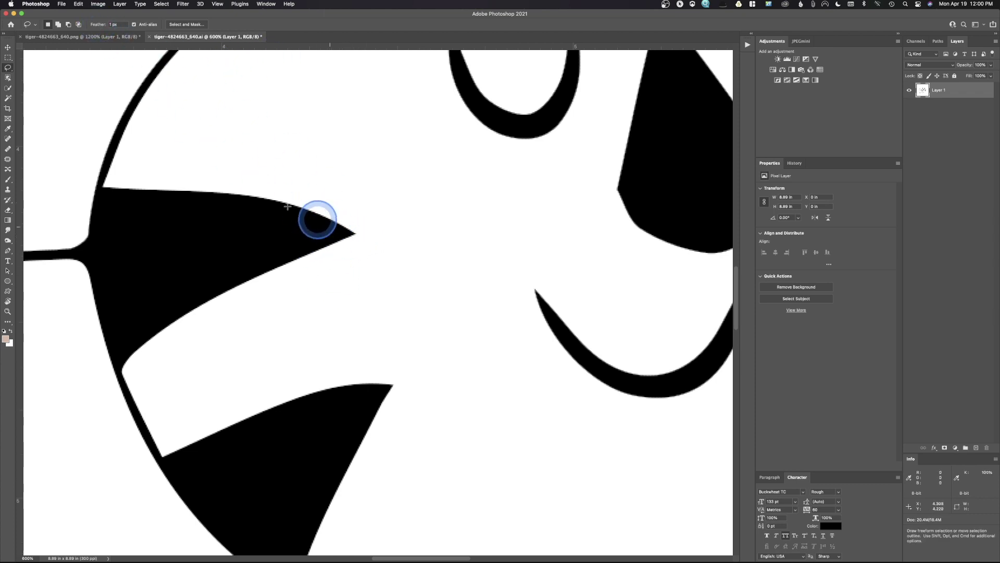
left_click(129, 36)
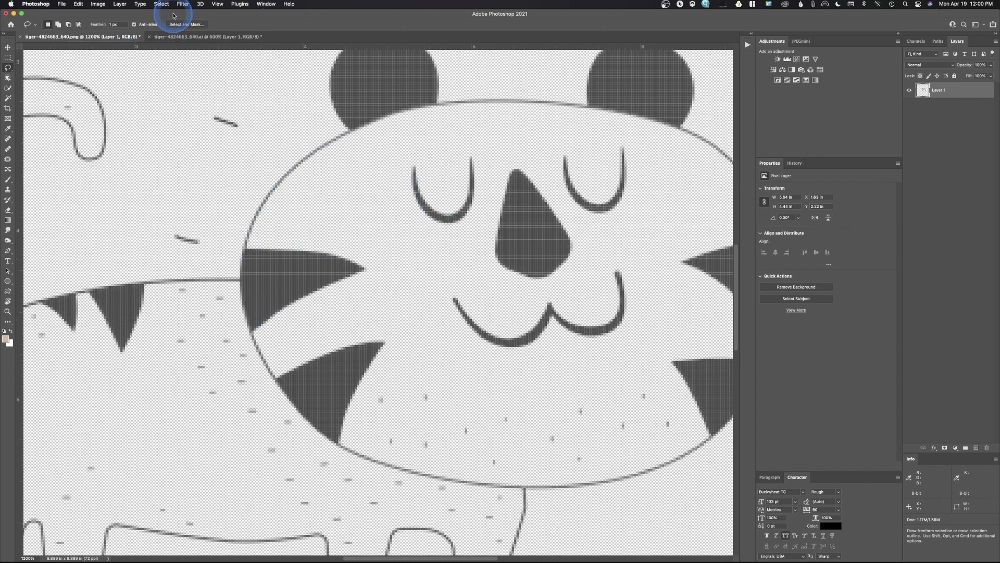
left_click(208, 37)
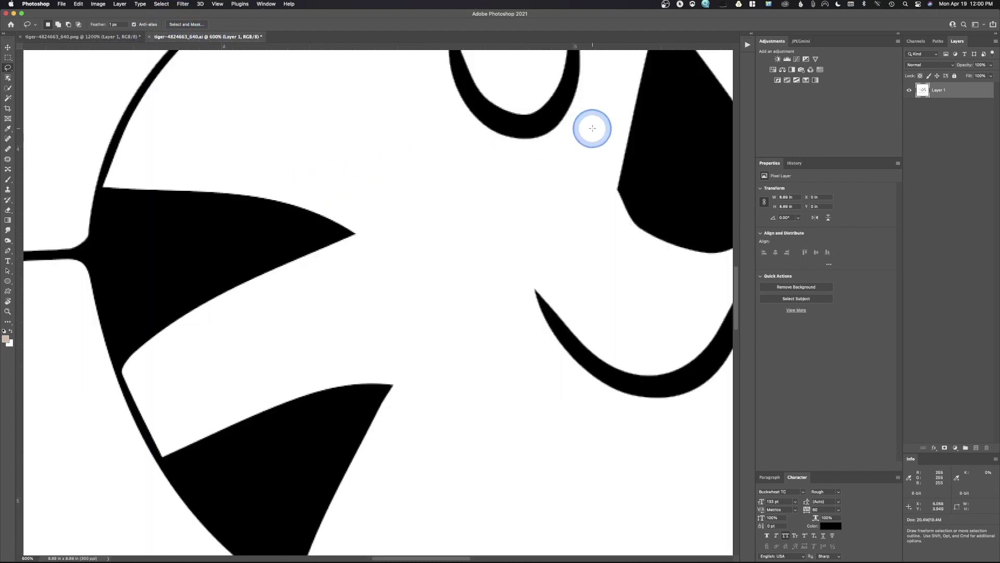
scroll(593, 129, "down", 7)
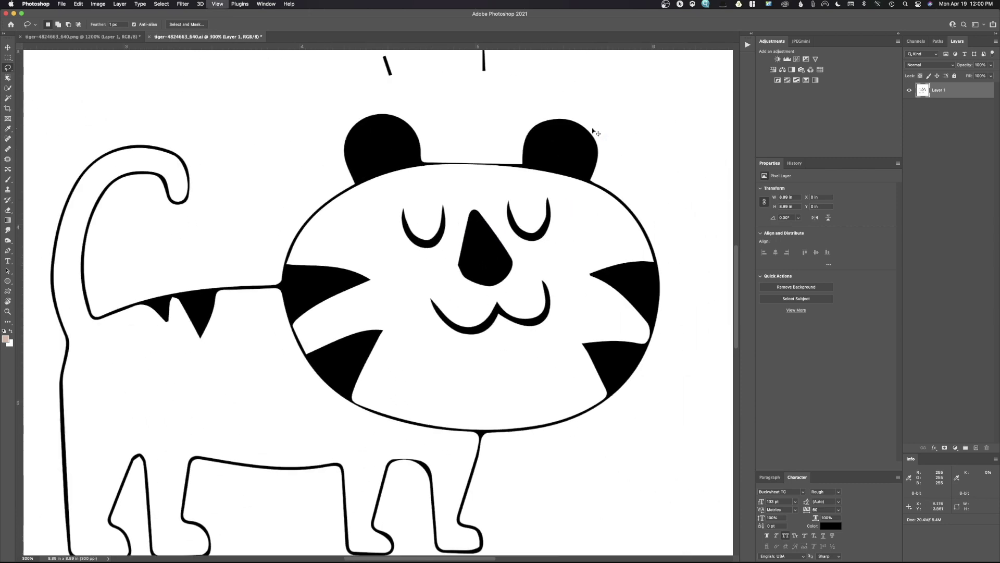
left_click(593, 128)
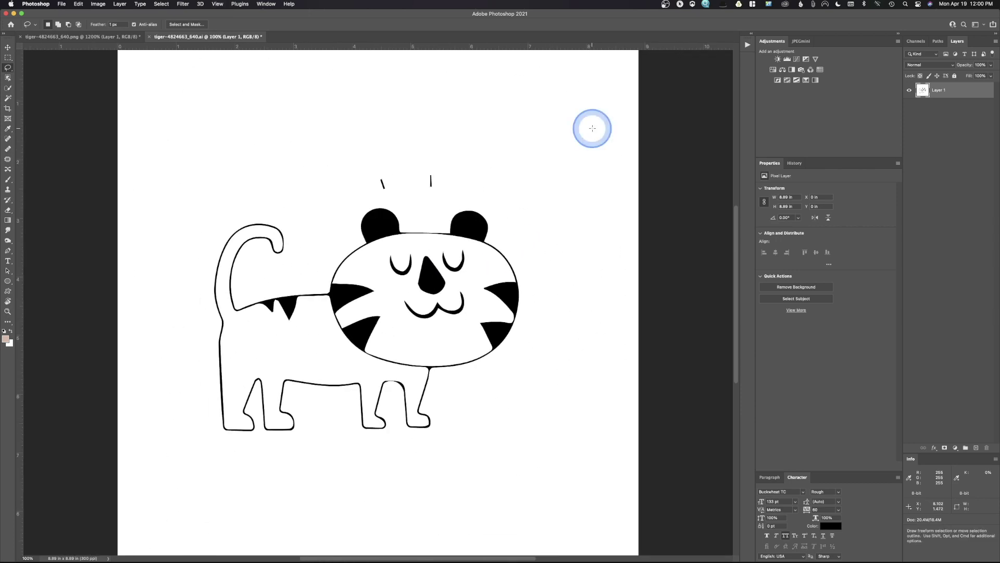
- Switch back to Illustrator, close the tiger document and create a new Letter document of 612 x 792 pt
key("super+Tab")
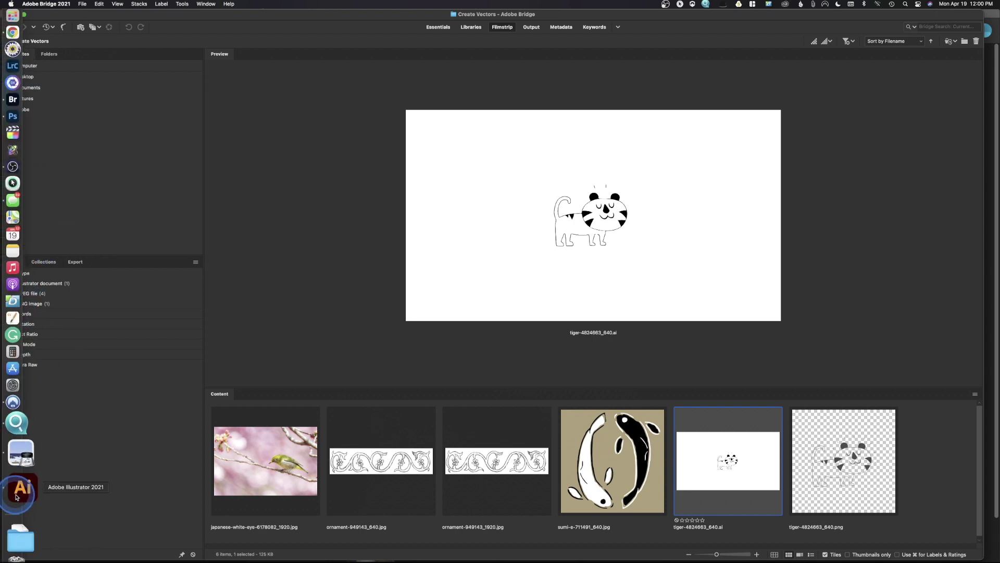
left_click(18, 492)
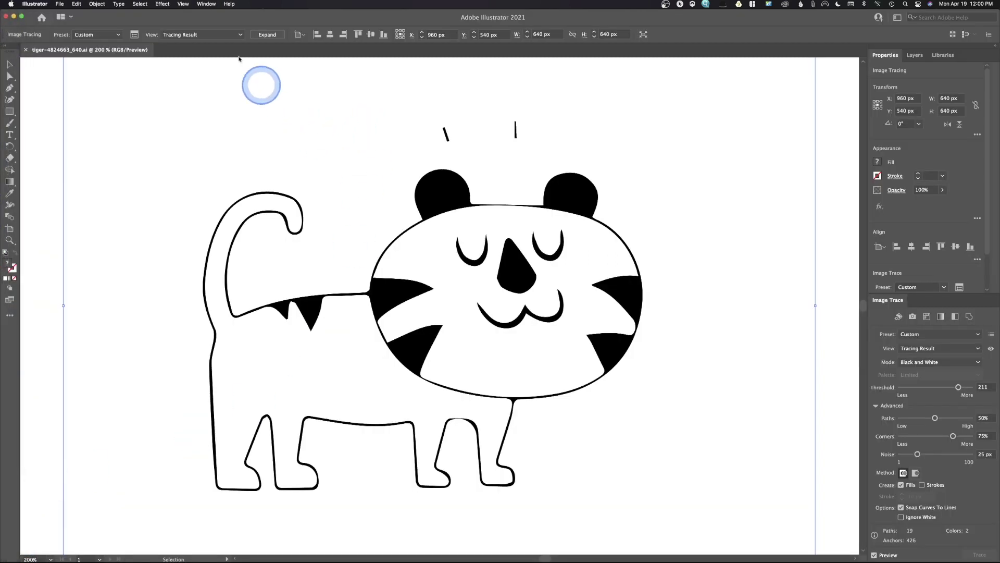
left_click(25, 50)
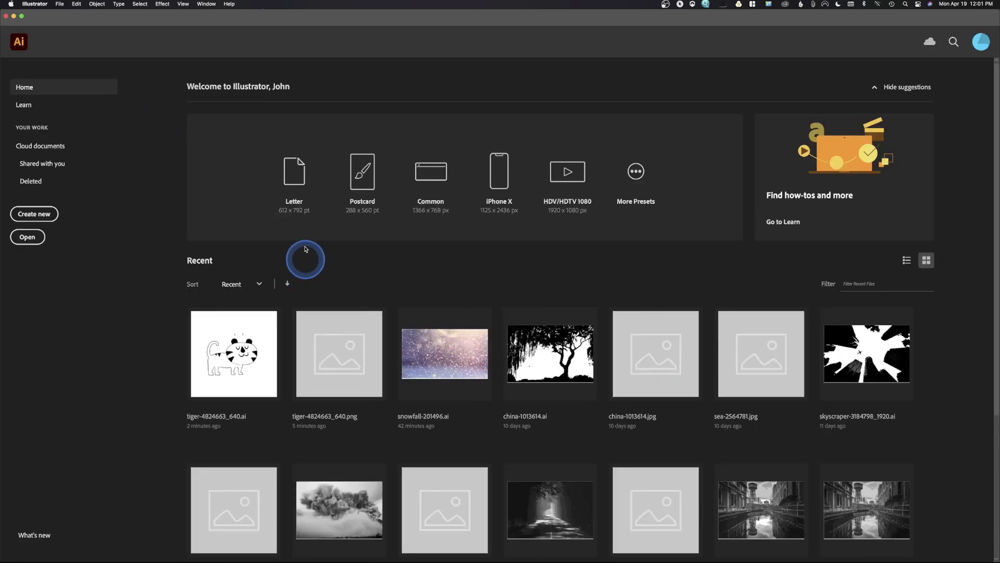
left_click(300, 191)
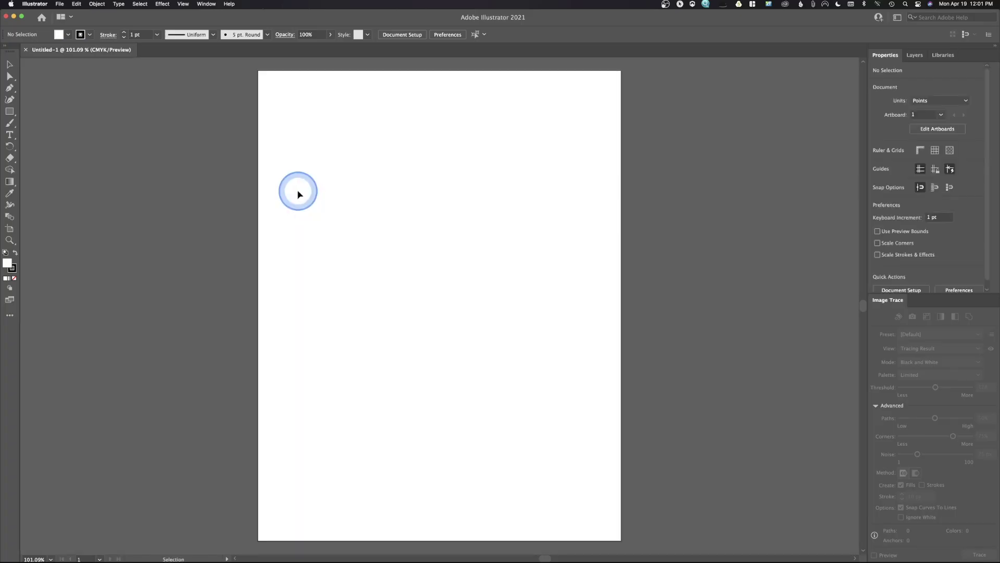
- Place ornament-949143_1920.jpg about 504 pt wide near the page's top and ornament-949143_640.jpg about 561 pt wide below it, and select the upper one
left_click(60, 4)
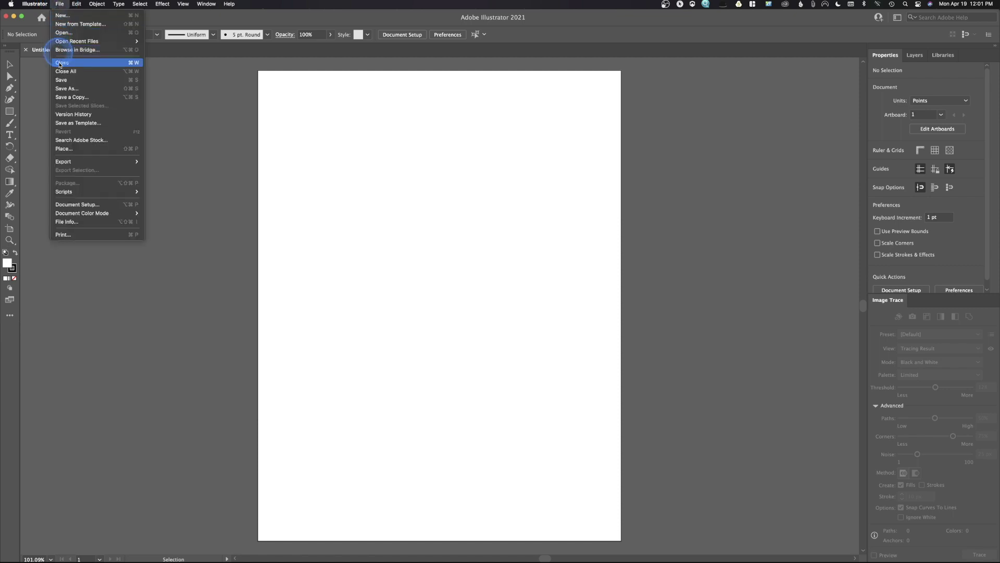
left_click(208, 207)
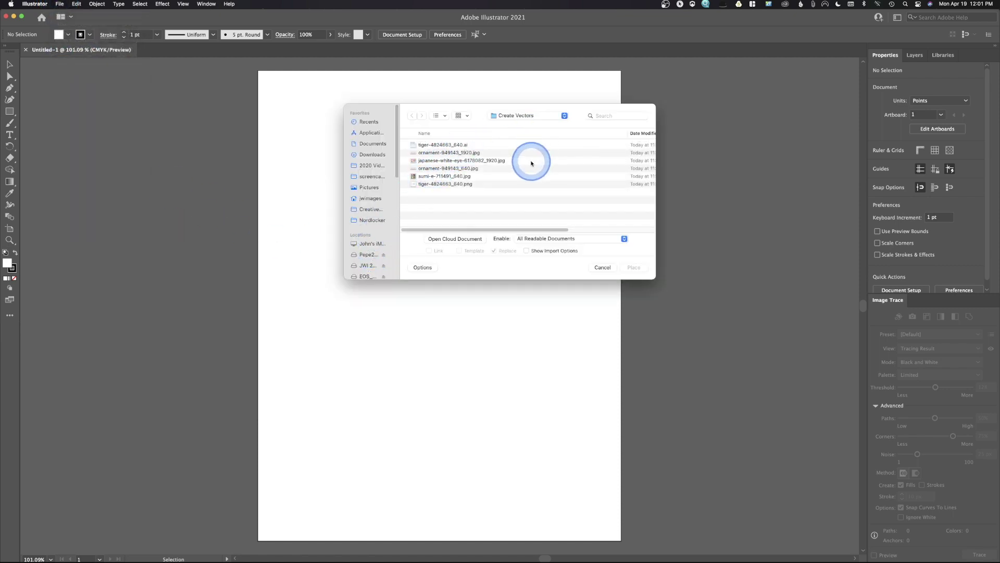
left_click(472, 153)
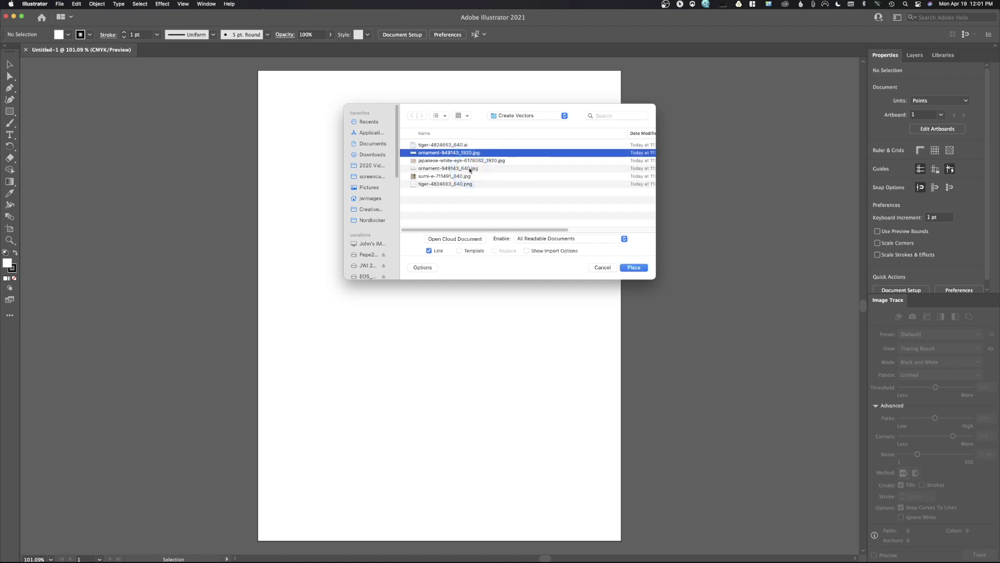
left_click(471, 168, "super")
left_click(633, 268)
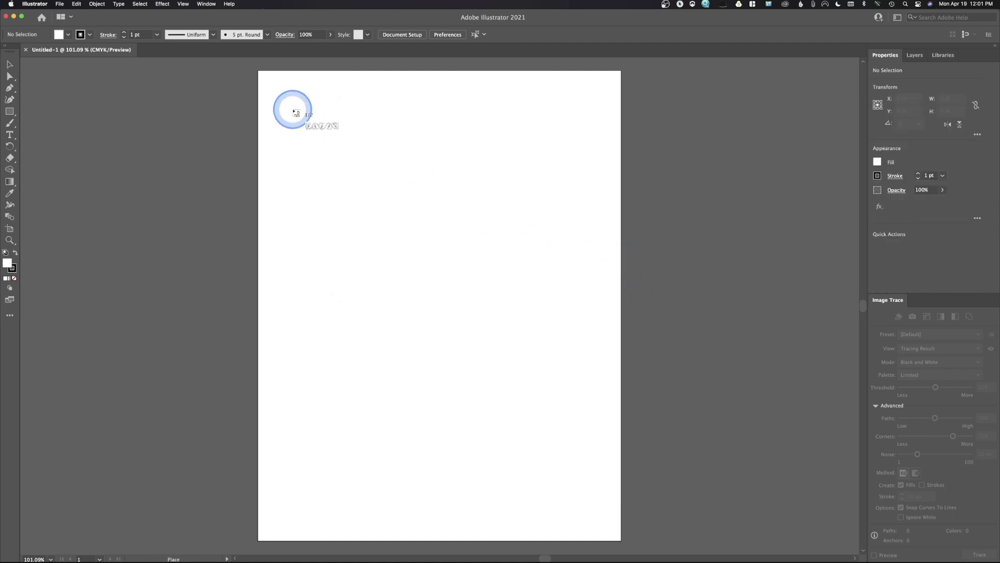
left_click_drag(290, 106, 591, 278)
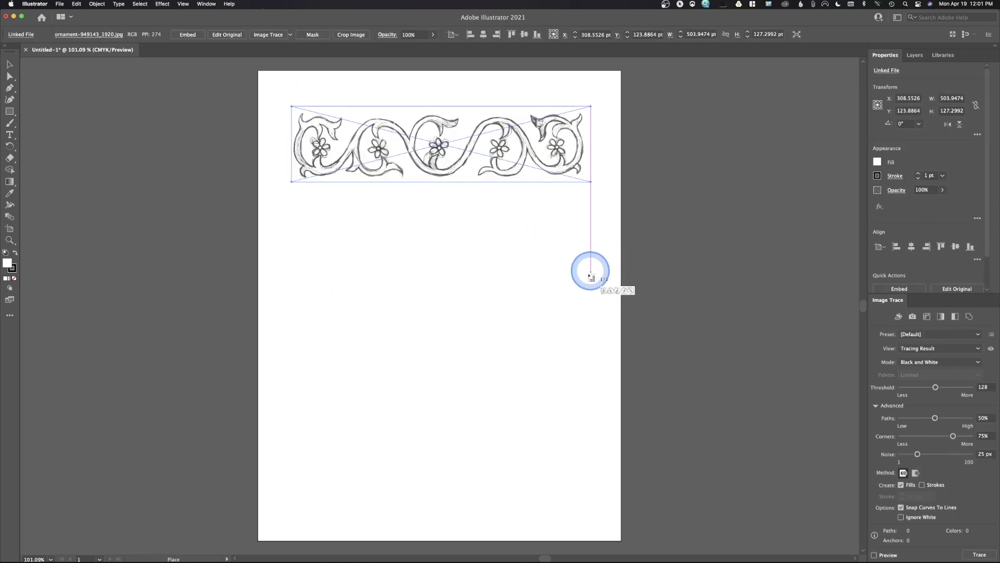
left_click_drag(273, 272, 607, 431)
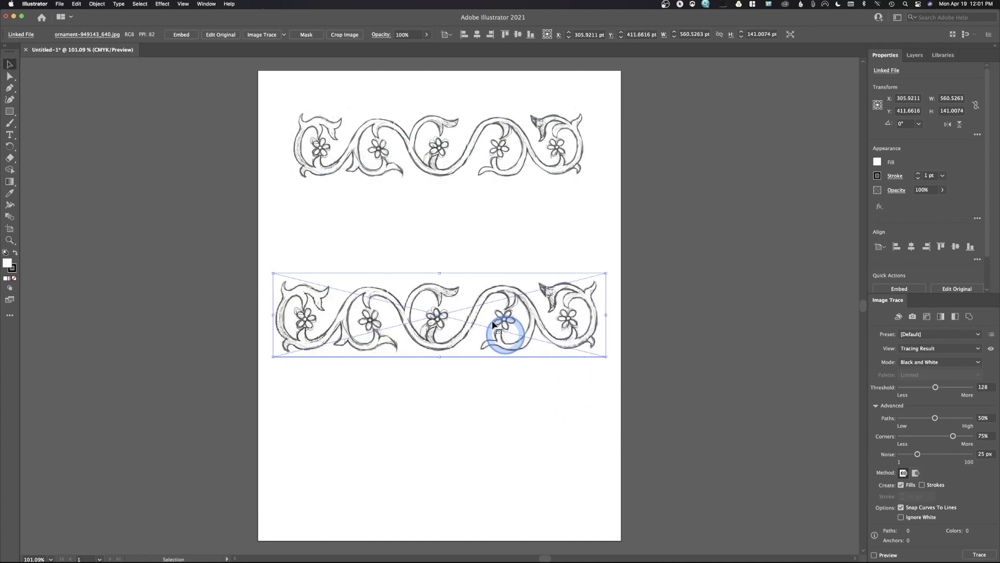
left_click(493, 157)
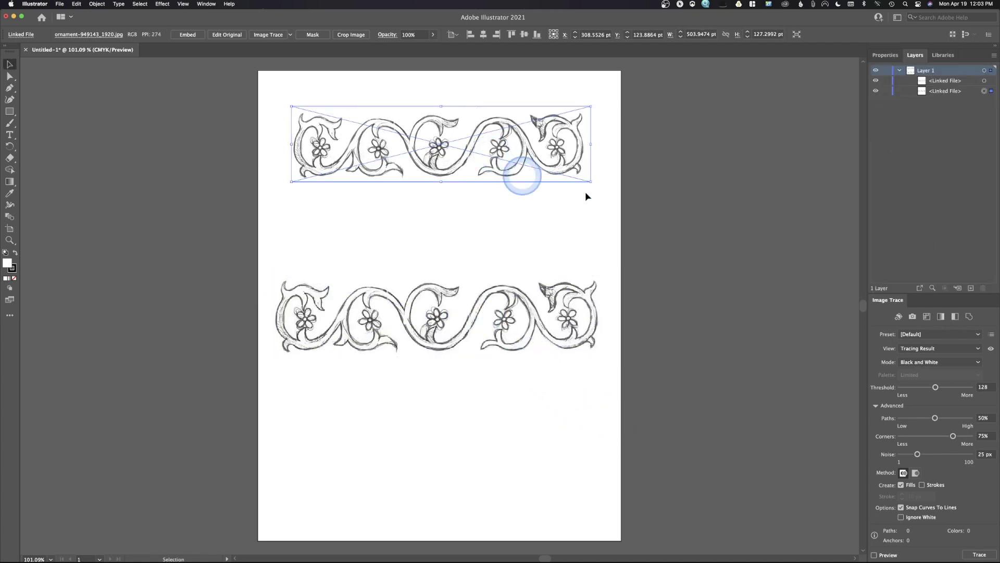
- Trace the upper ornament image with the Sketched Art preset and view the tracing at 200%
left_click(492, 150)
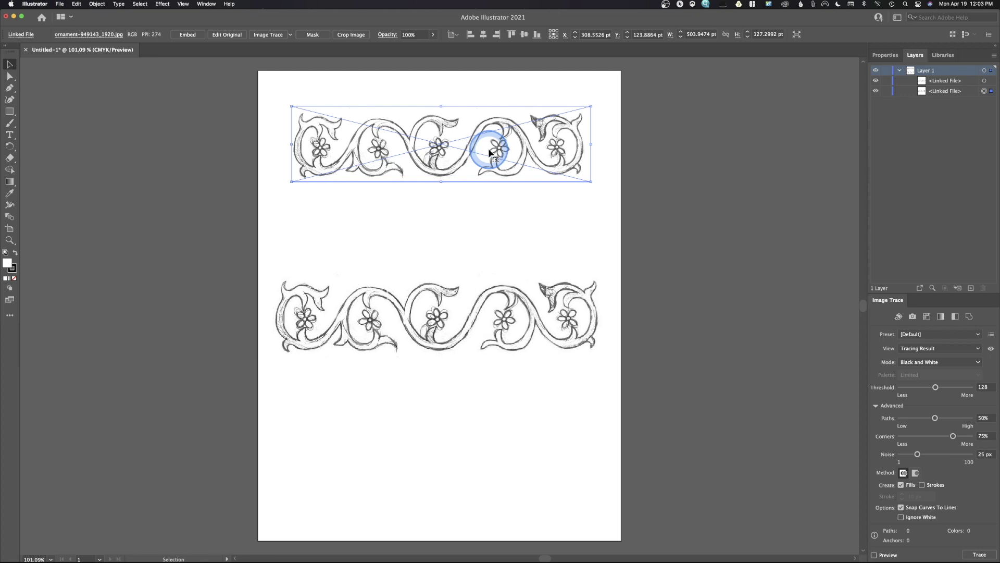
left_click(919, 334)
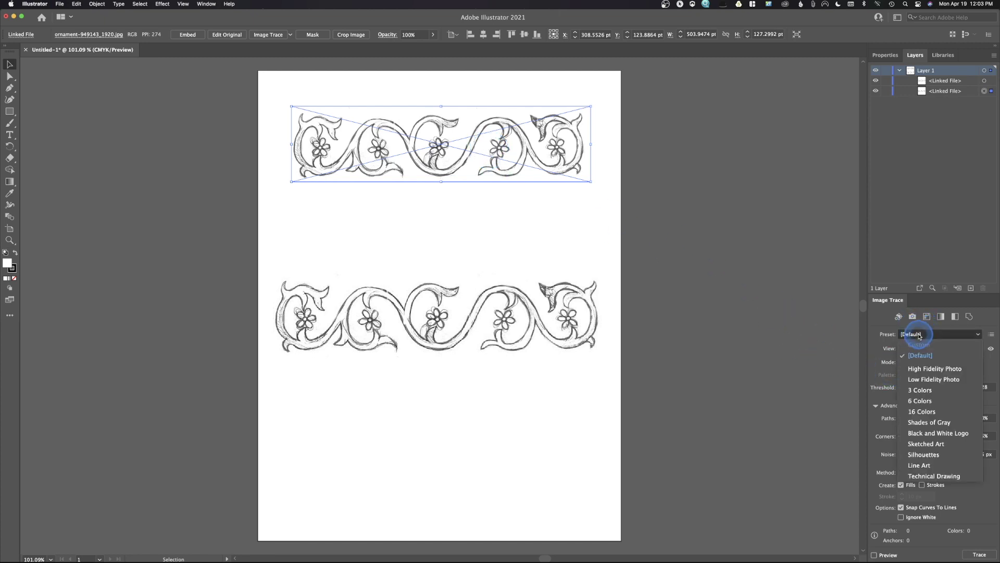
left_click(947, 449)
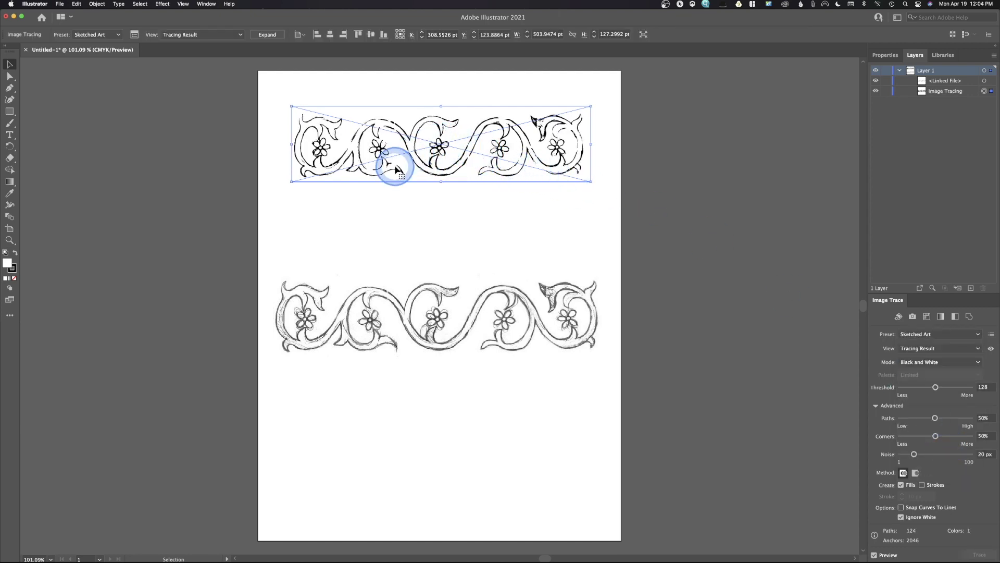
key("super+equal")
key("super+equal")
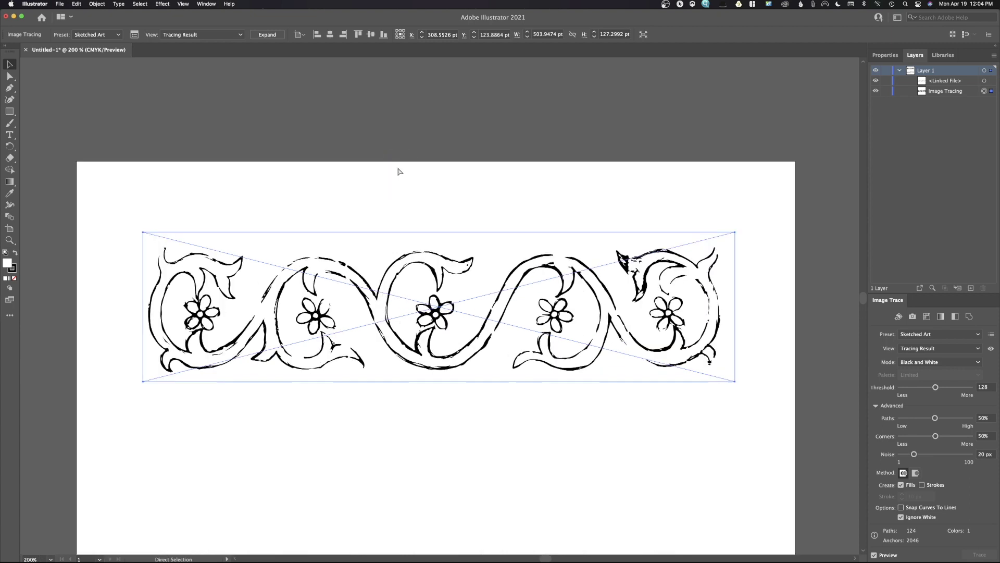
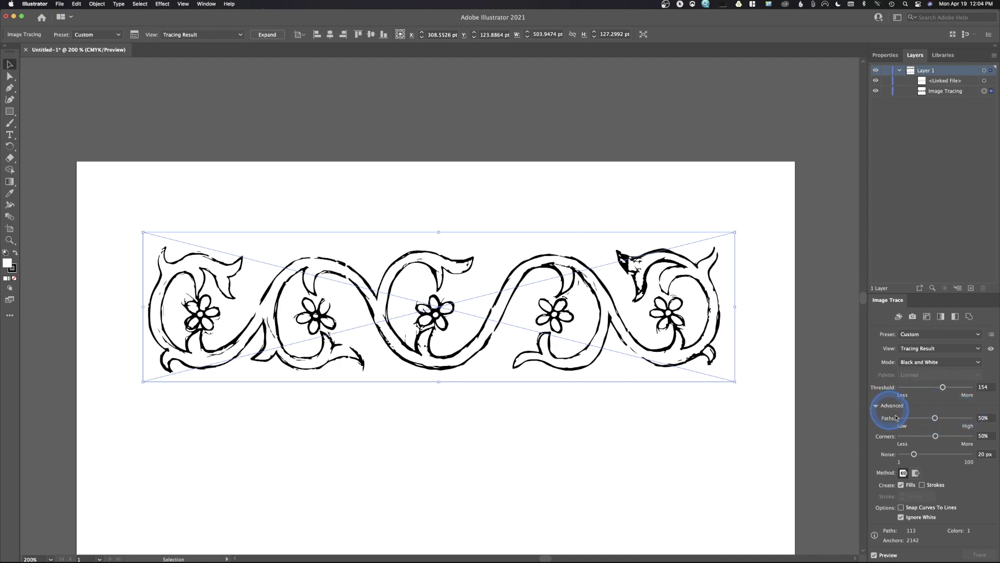
- Try the tracing's Paths value at 1% and 100%, and settle on 1%
mouse_move(935, 420)
left_mouse_down()
mouse_move(880, 416)
mouse_move(872, 429)
left_mouse_up()
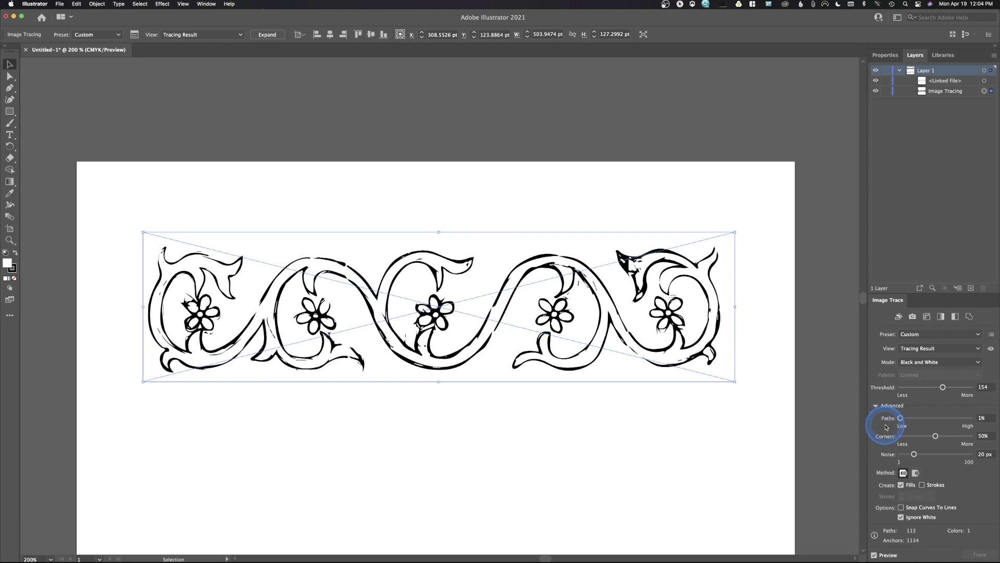
left_click_drag(901, 418, 977, 425)
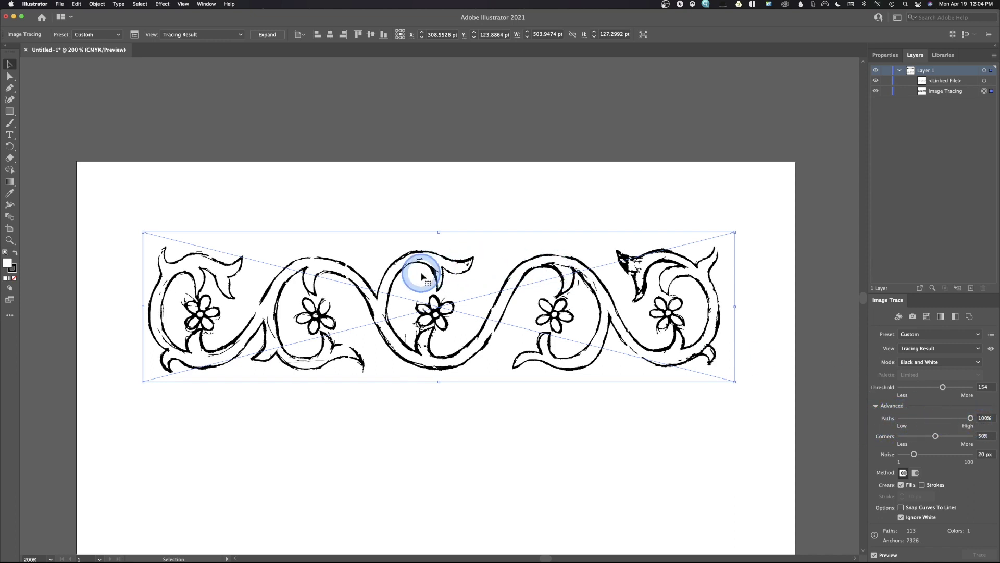
left_click_drag(971, 420, 892, 427)
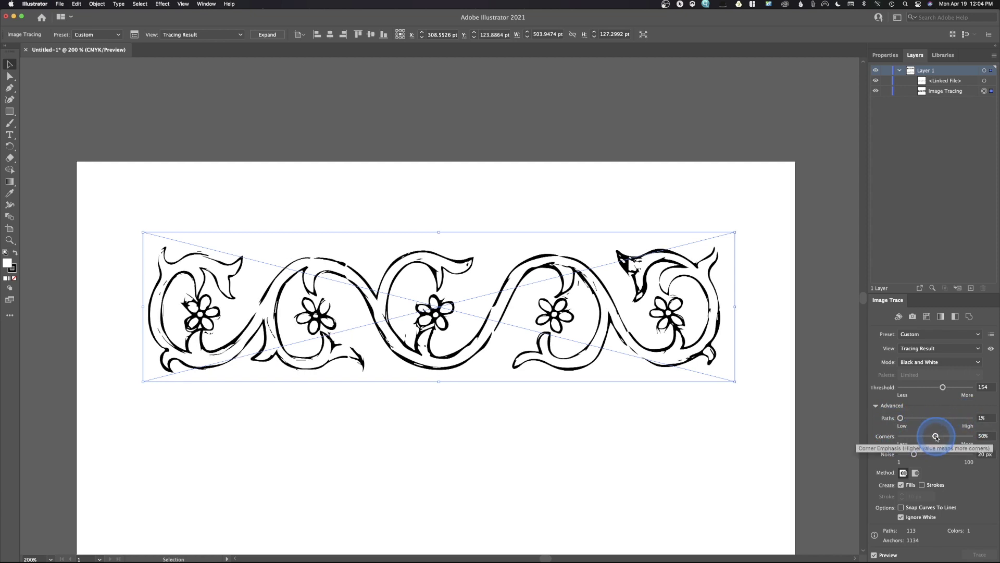
- Test the tracing's Corners value at 0% and 100%, and set it to 28%
left_click_drag(936, 436, 842, 446)
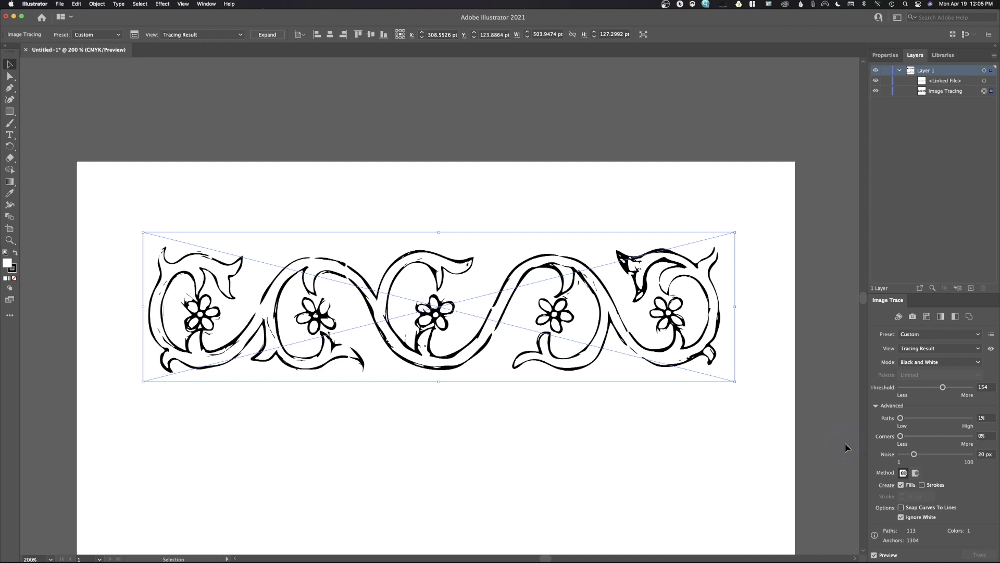
left_click_drag(900, 436, 998, 425)
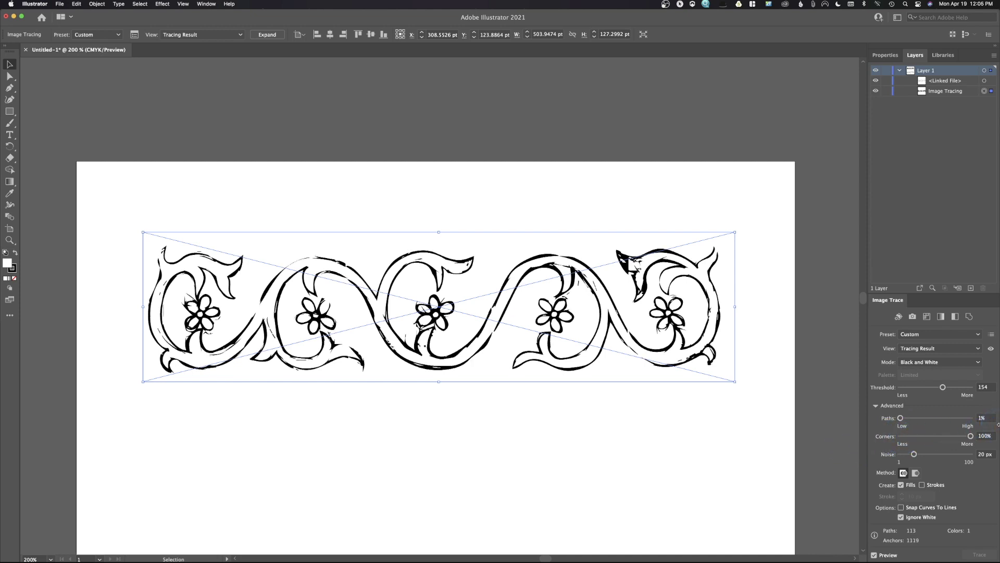
left_click_drag(971, 435, 923, 447)
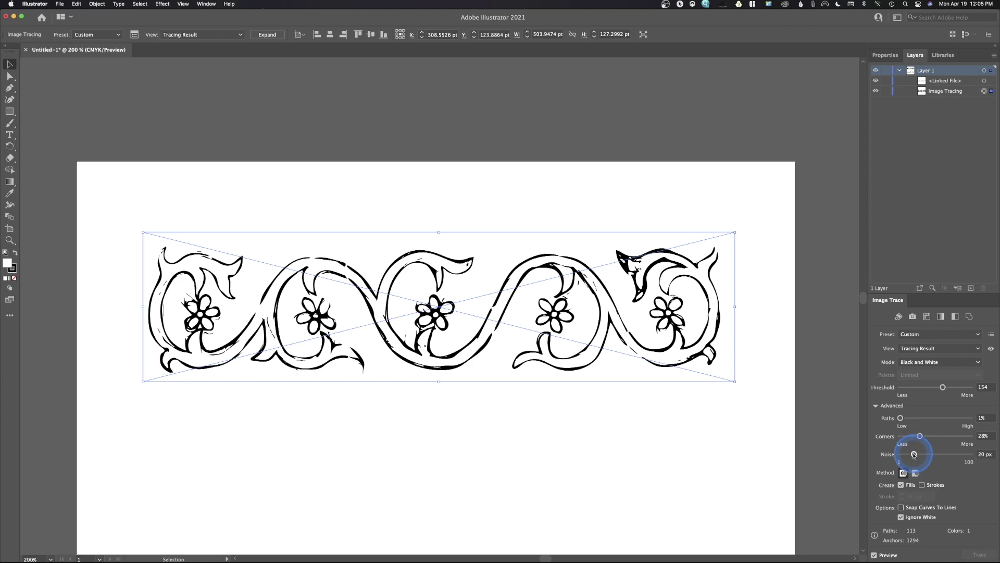
- Set the upper tracing's Threshold to 186 and Noise to 100 px, with Ignore White off and the overlapping method
left_click_drag(914, 454, 892, 459)
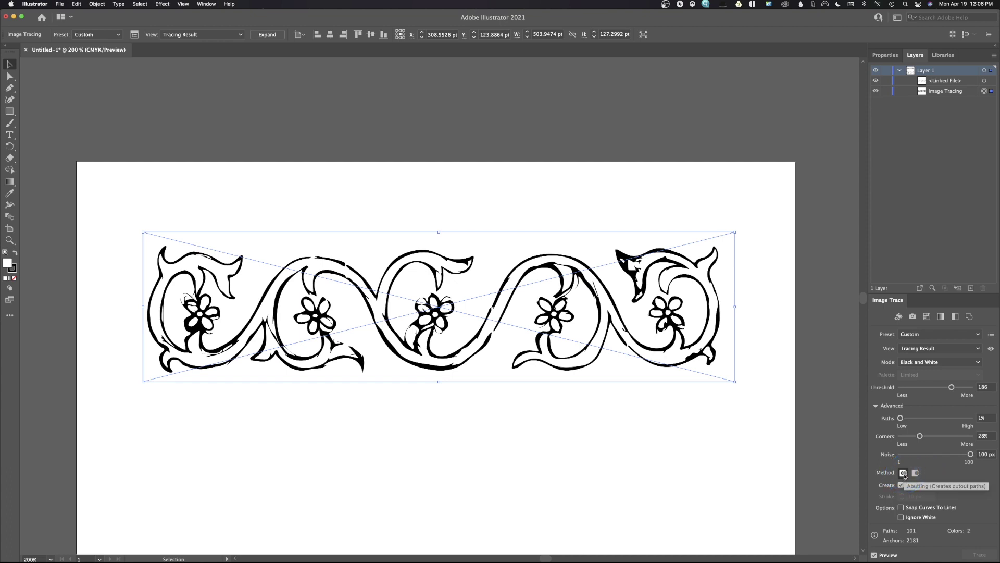
left_click(916, 473)
left_click(916, 474)
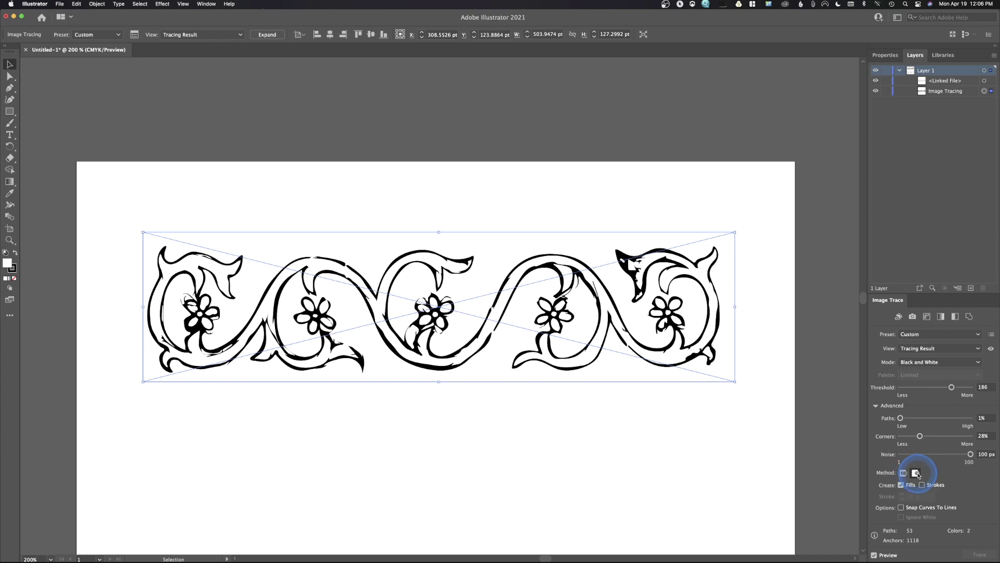
mouse_move(917, 475)
left_mouse_down()
mouse_move(894, 478)
mouse_move(901, 486)
left_mouse_up()
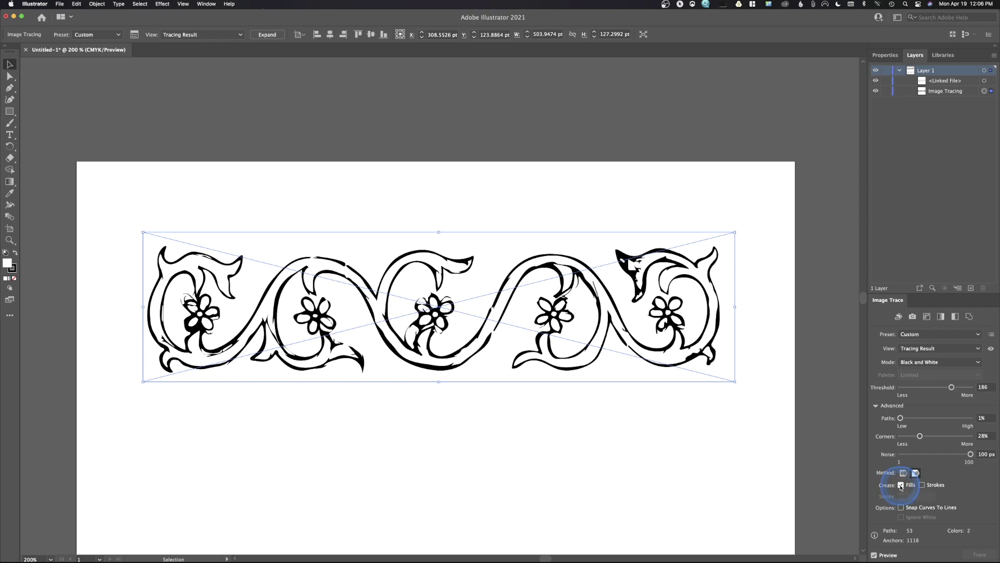
- Try Strokes instead of Fills and Snap Curves To Lines on the tracing, restoring each option after previewing it
left_click(900, 485)
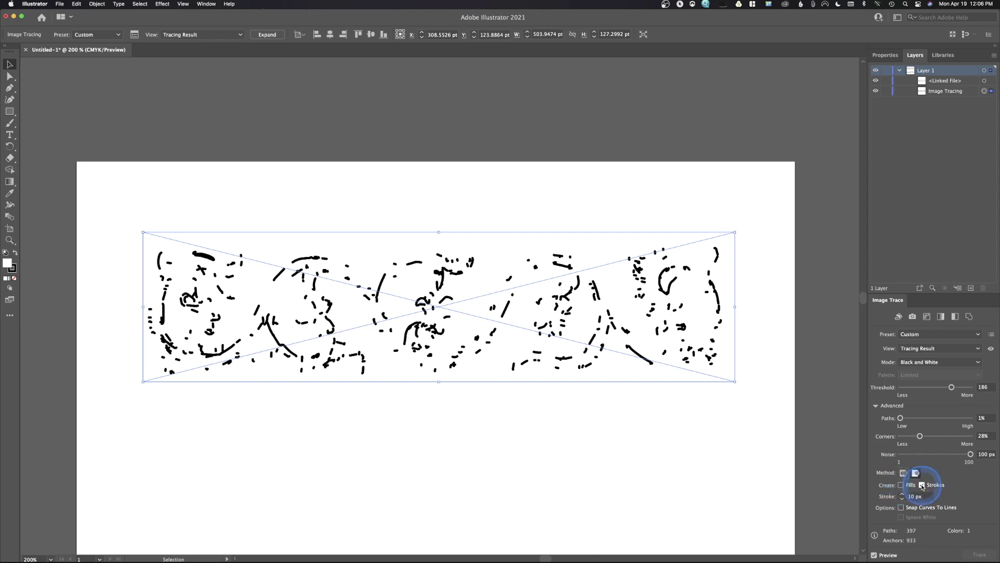
left_click(901, 485)
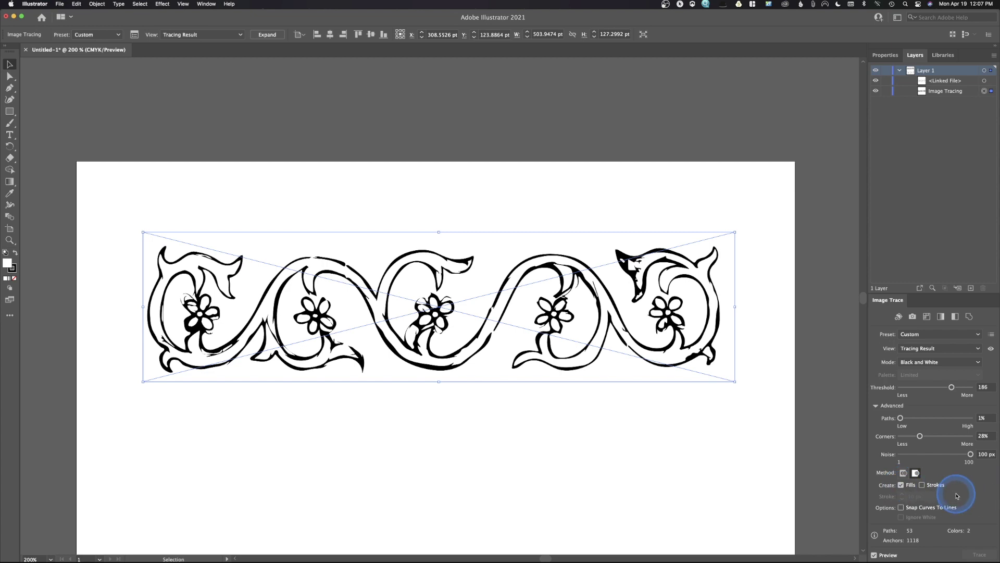
left_click(901, 507)
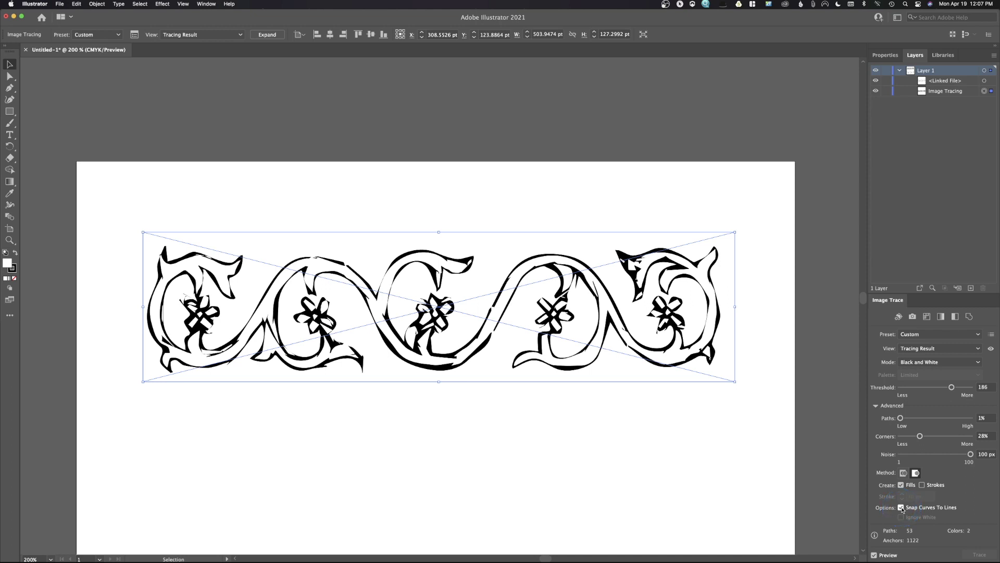
left_click(901, 508)
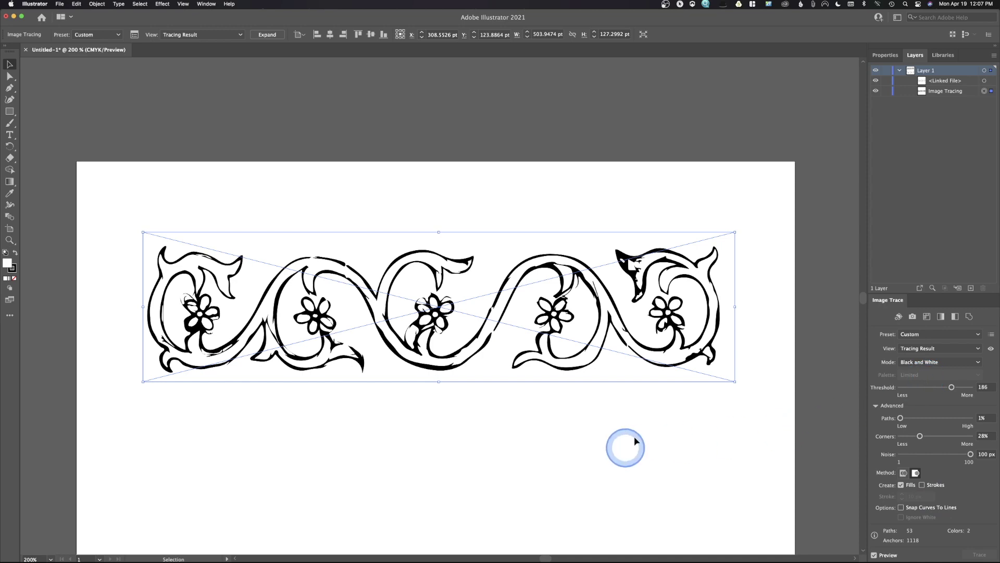
- Trace the lower ornament image with the default preset, turn off Snap Curves To Lines and set its Threshold to 184
scroll(583, 416, "down", 5)
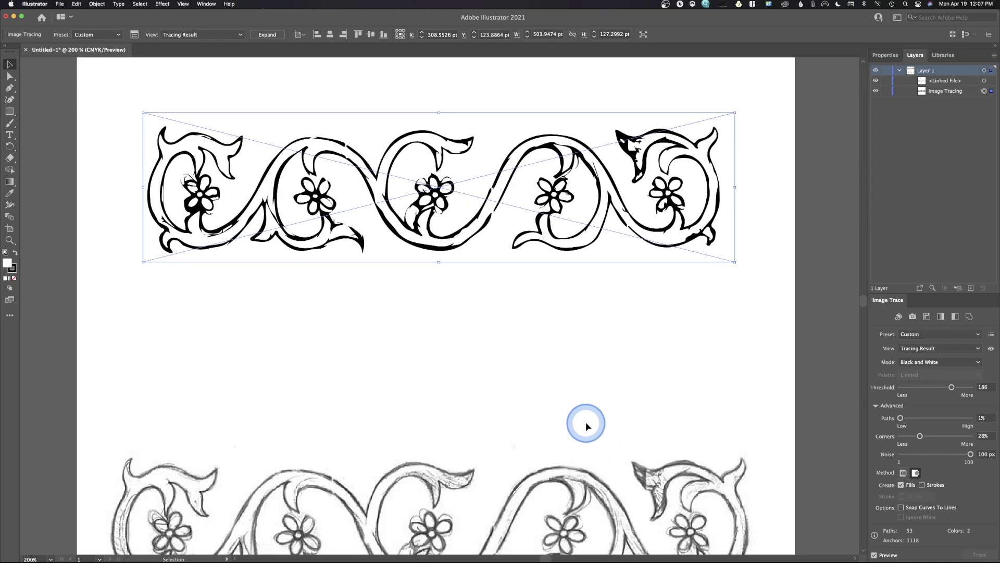
left_click(530, 400)
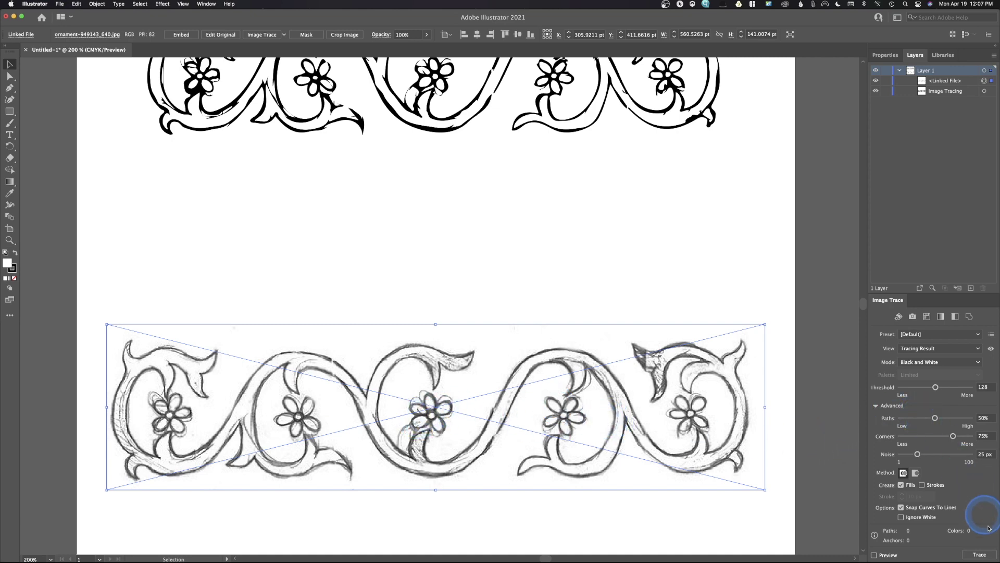
left_click(980, 555)
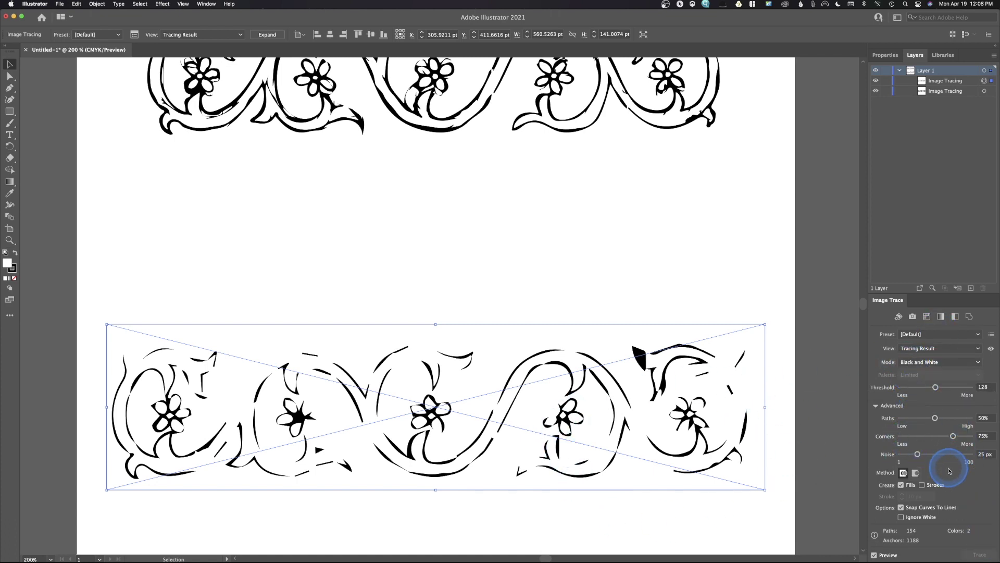
left_click(900, 507)
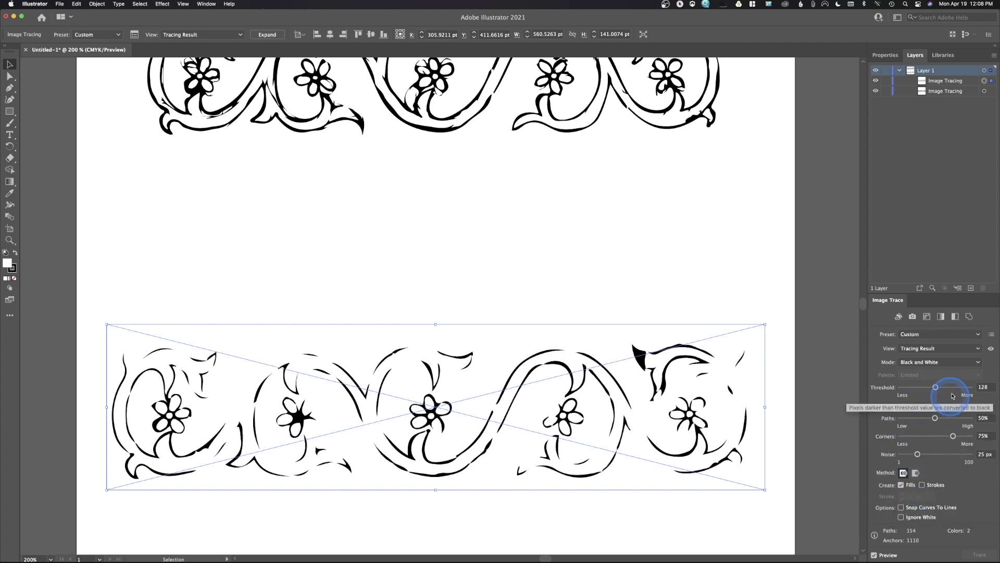
left_click_drag(940, 391, 952, 387)
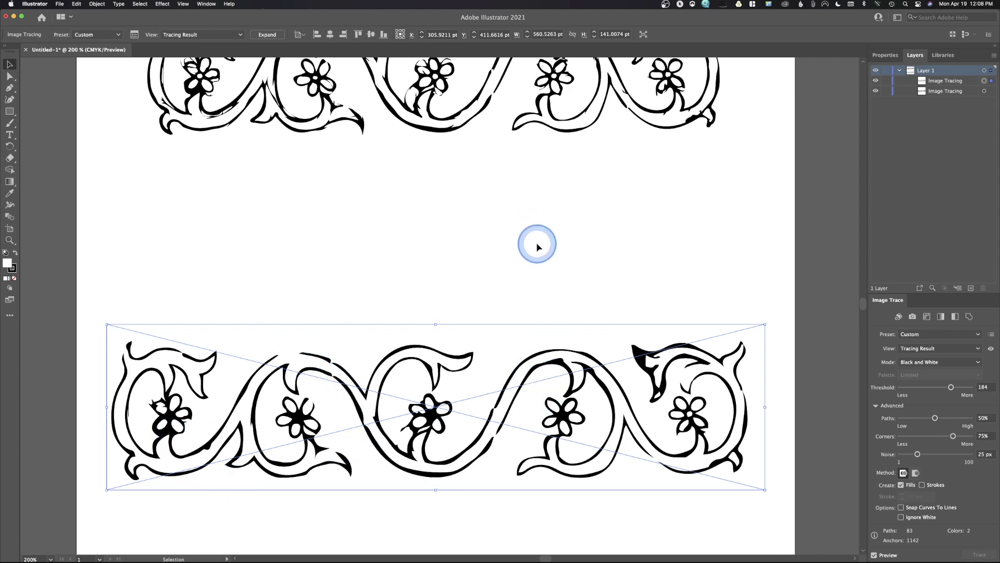
- Compare the upper ornament tracing with the lower one and close the document without saving
scroll(536, 244, "up", 5)
scroll(538, 247, "up", 4)
scroll(521, 237, "down", 3)
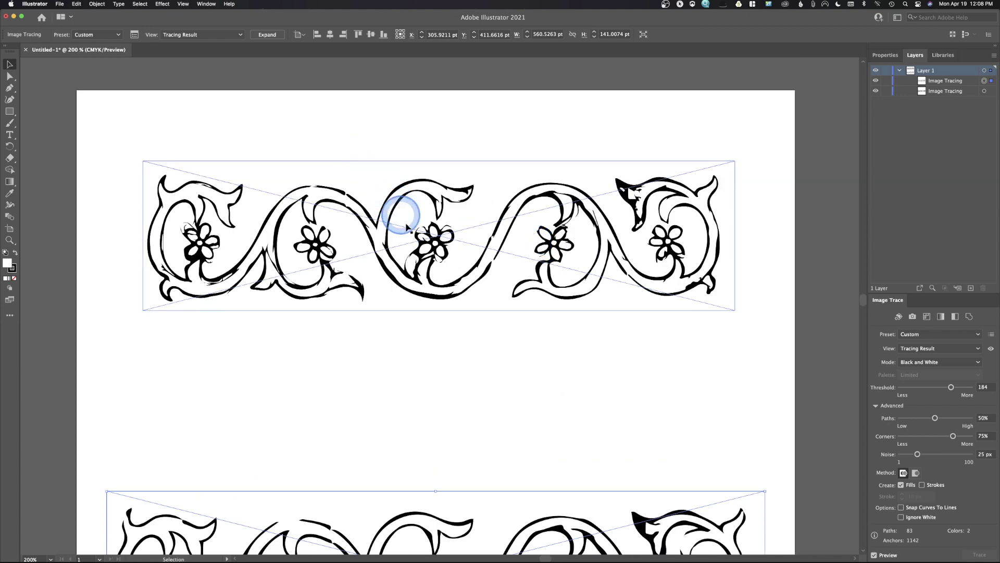
key("super+w")
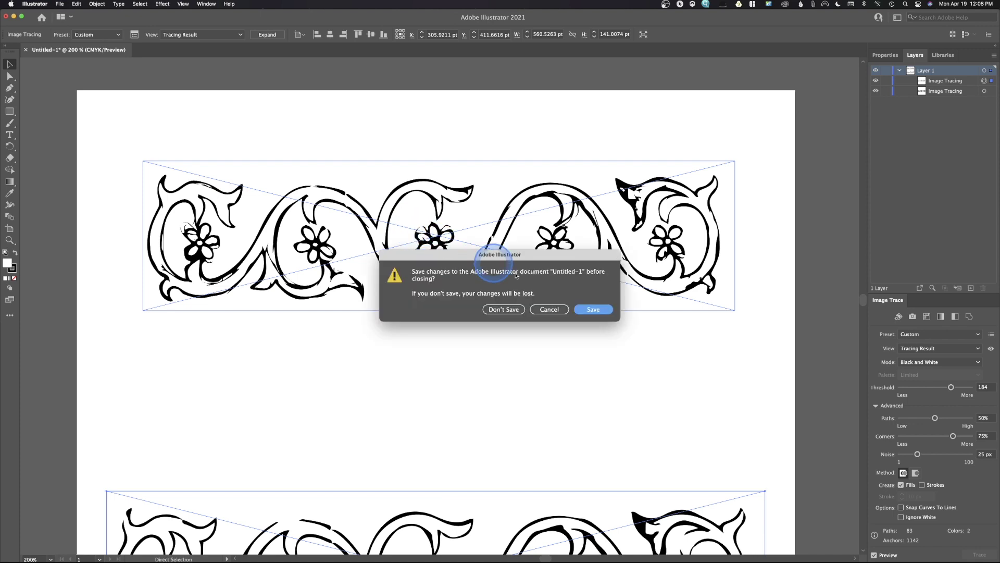
left_click(517, 308)
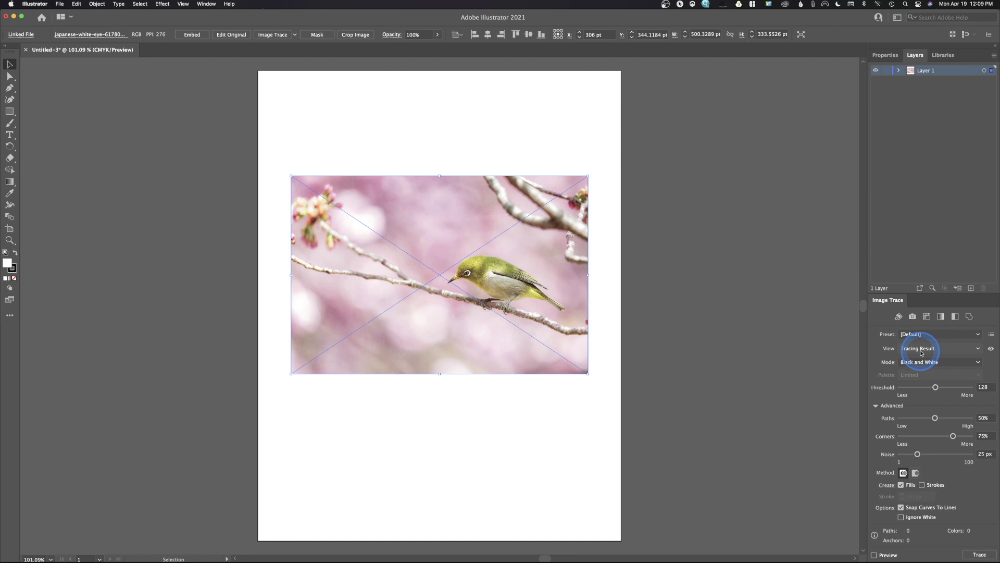
- Try tracing the bird photo with the High Fidelity Photo preset, inspect it at up to 400%, and undo the tracing
left_click(934, 335)
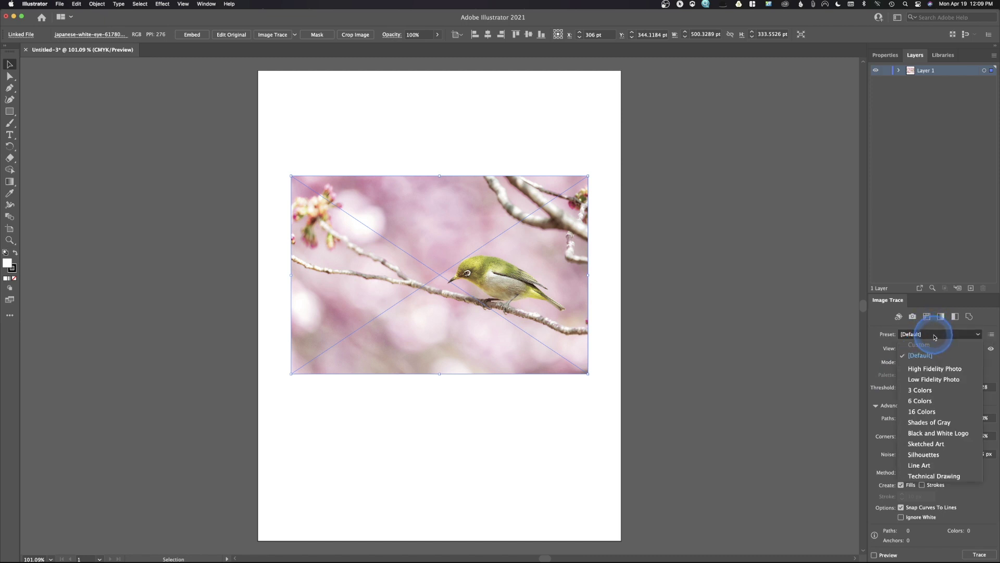
left_click(950, 371)
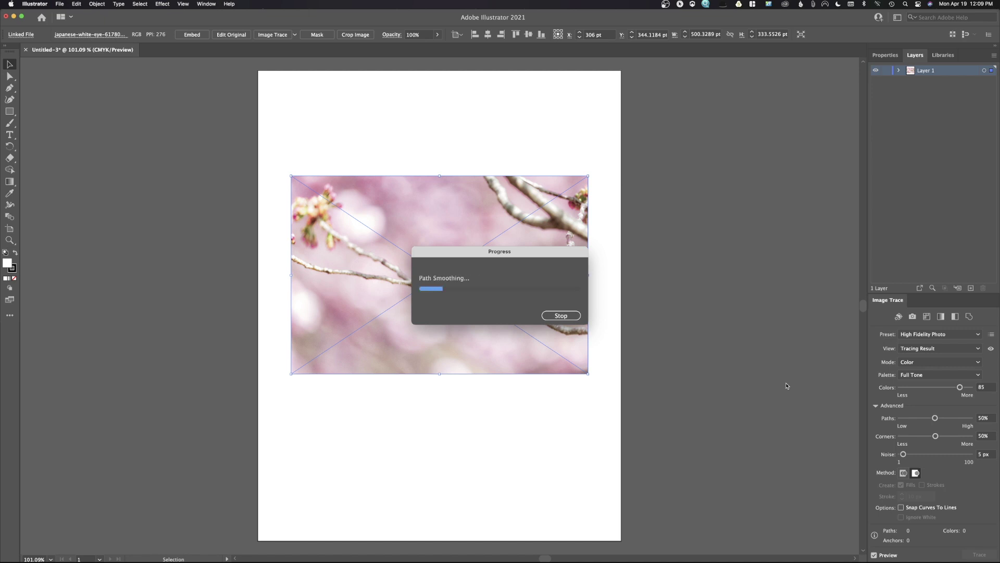
key("super+plus")
key("super+plus")
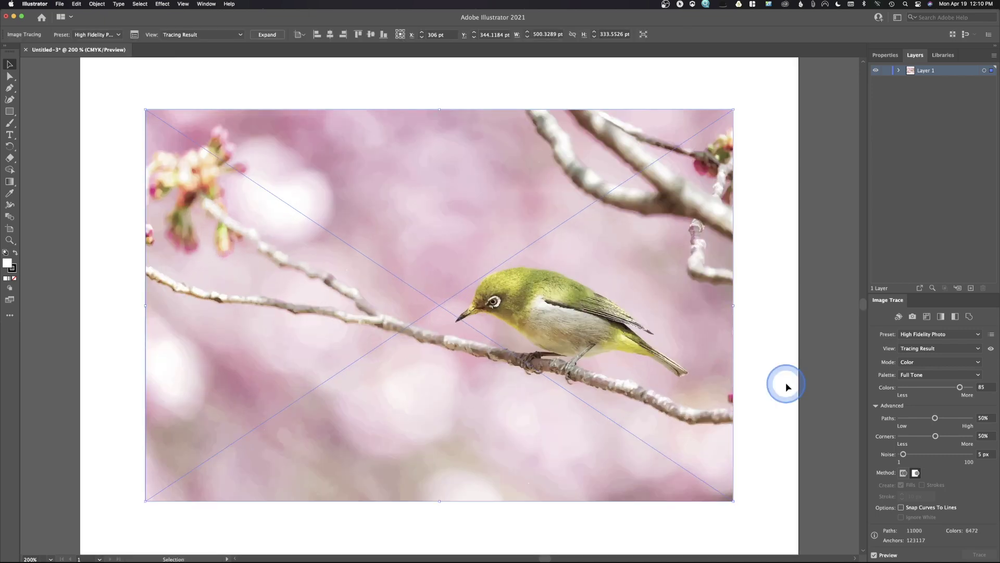
key("super+plus")
key("super+plus")
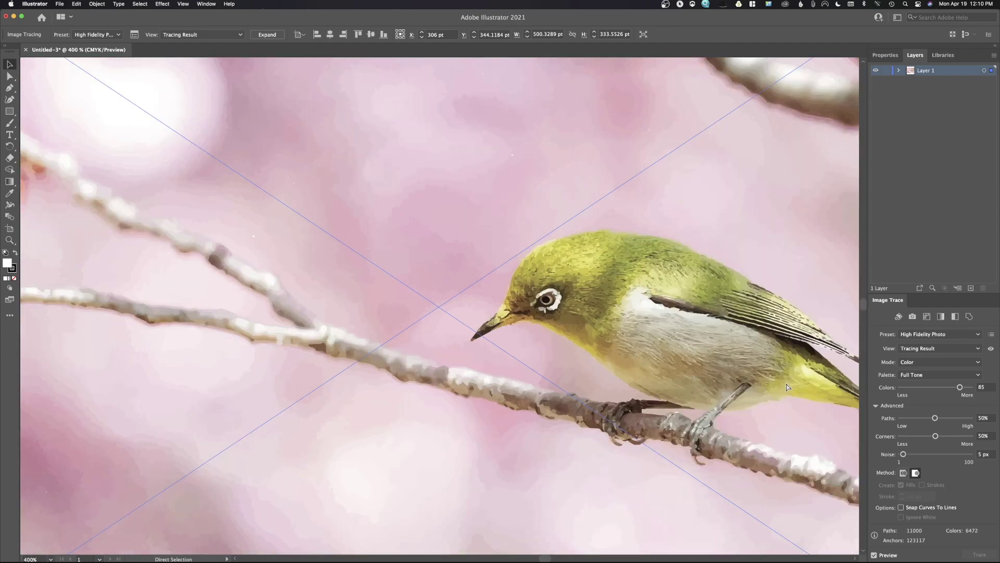
key("super+minus")
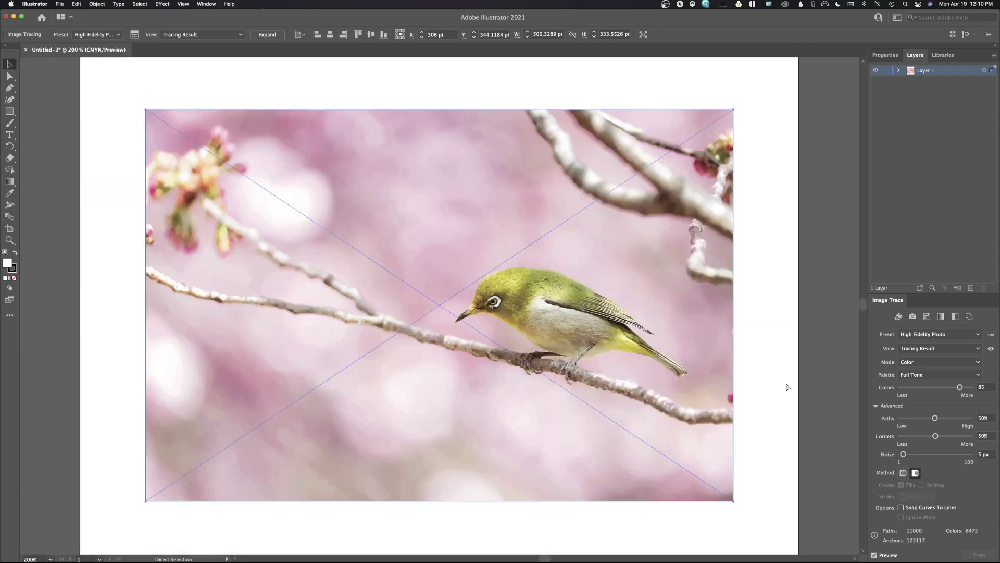
left_click(788, 388)
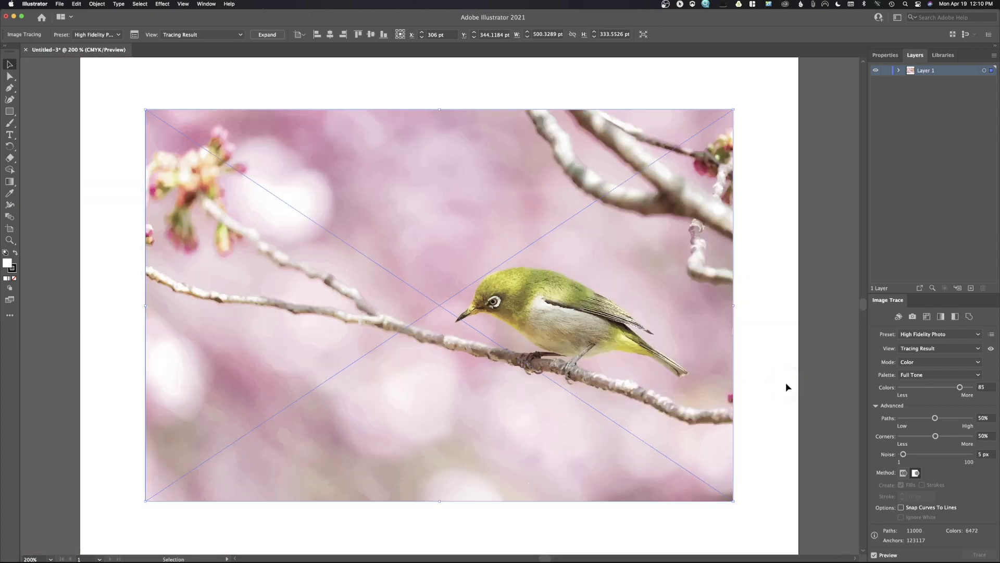
left_click(786, 383)
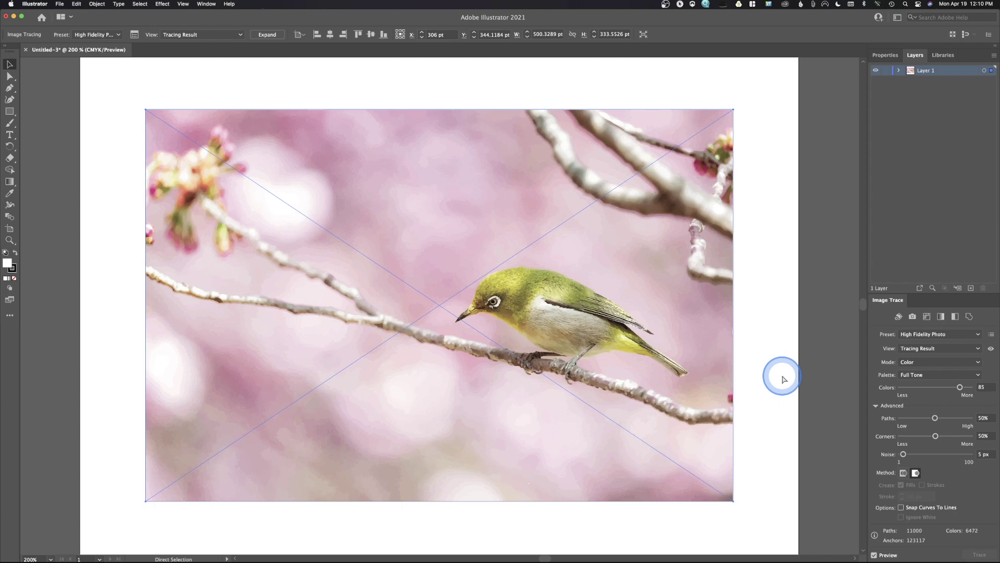
key("super+z")
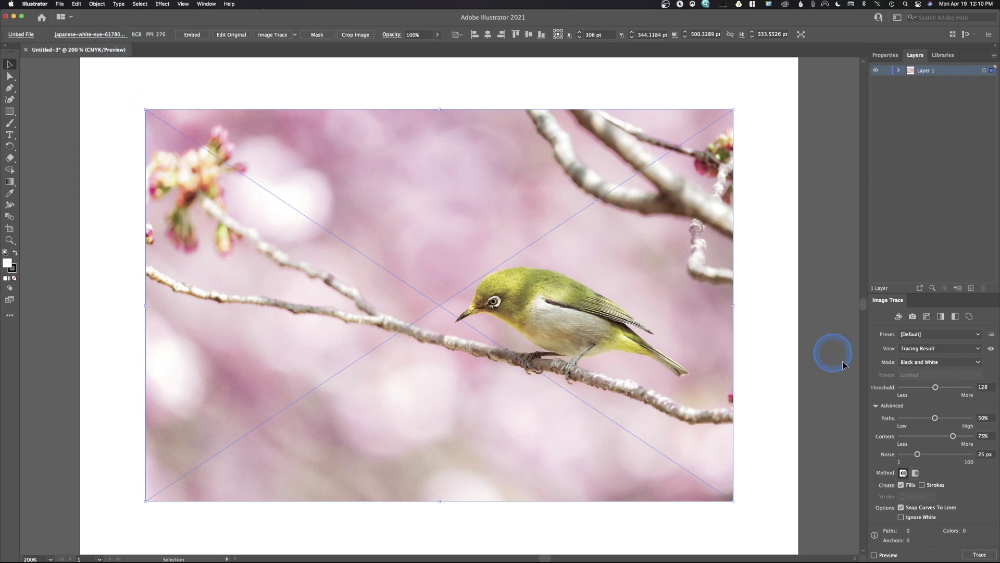
- Try tracing the bird photo with the Low Fidelity Photo preset at 53 colors, and with the 6 Colors preset
left_click(931, 336)
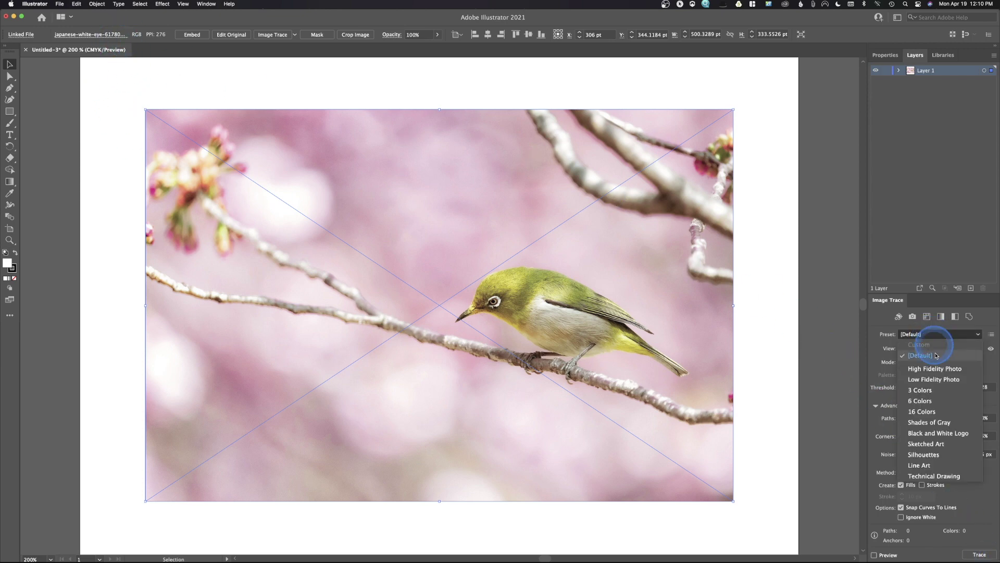
left_click(938, 380)
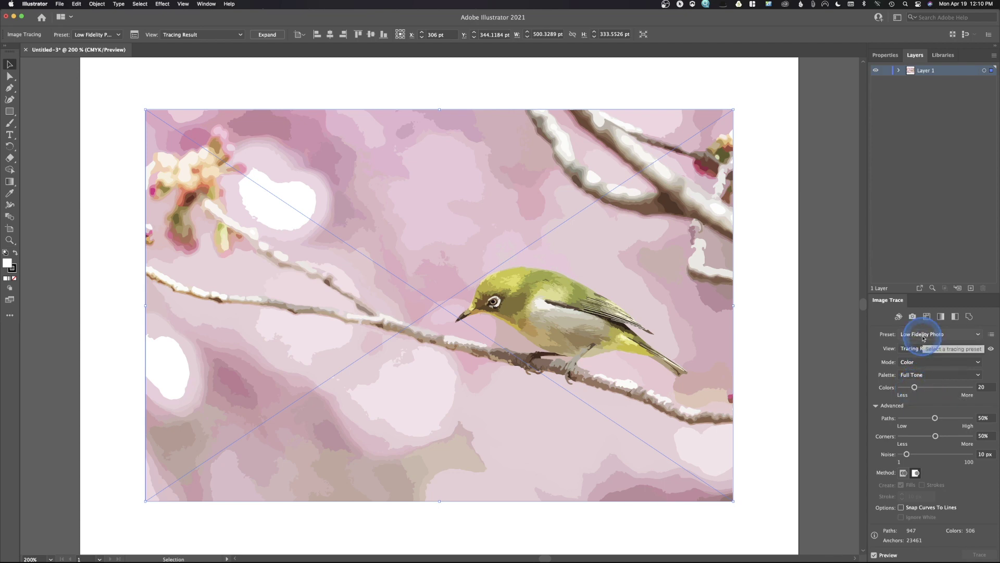
left_click_drag(914, 387, 936, 391)
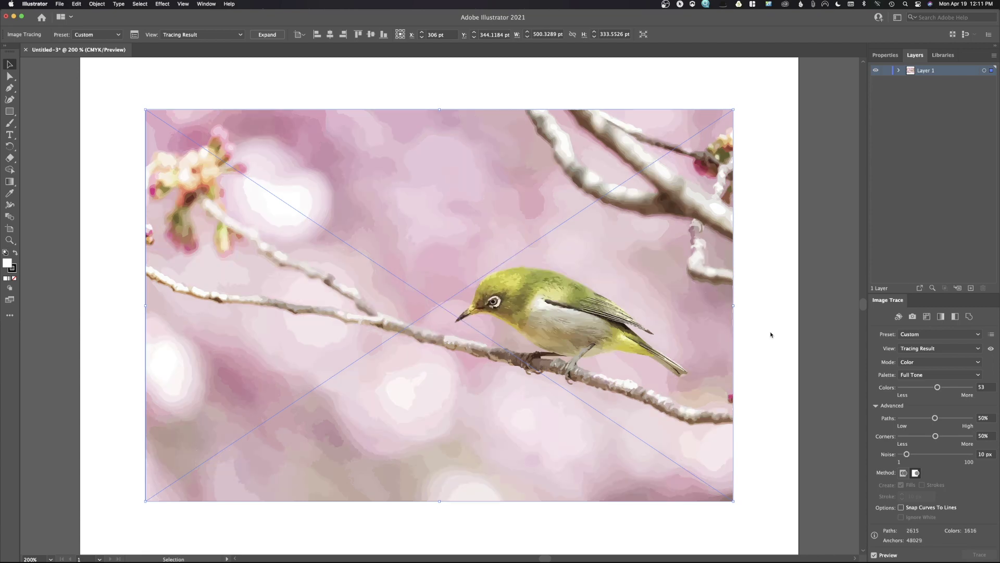
left_click(926, 334)
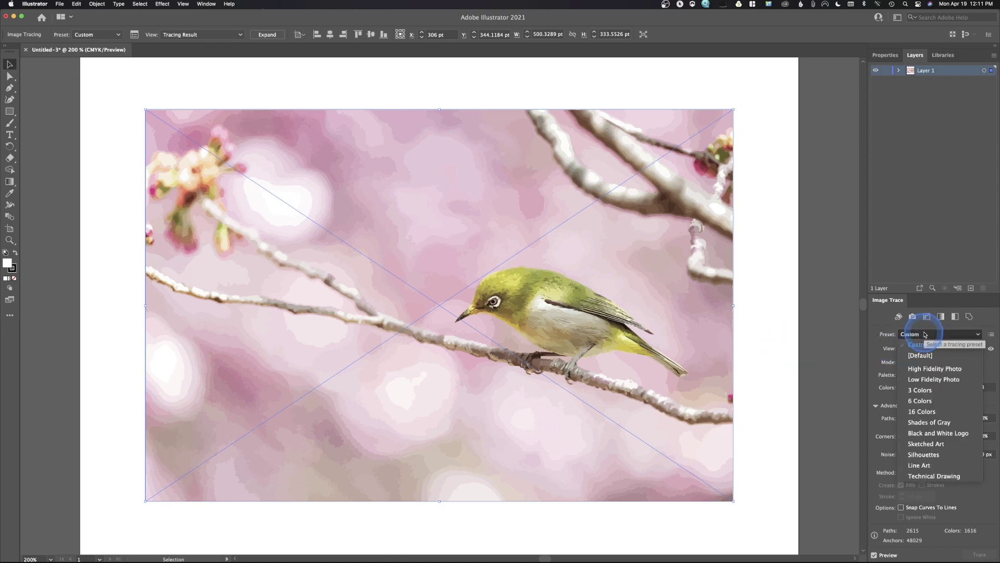
left_click(938, 403)
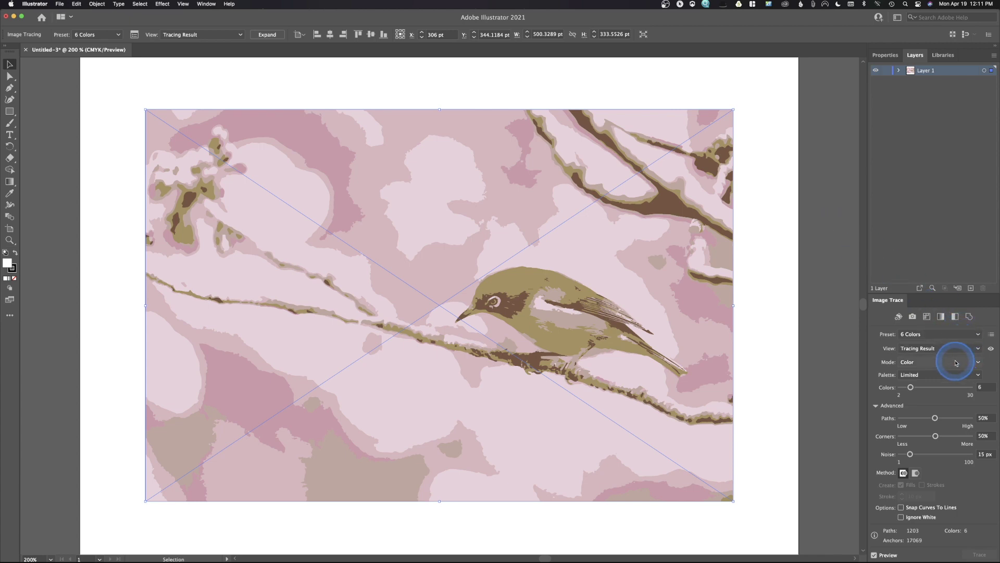
- Try the Black and White Logo preset on the bird photo with the Threshold set to 157
left_click(947, 334)
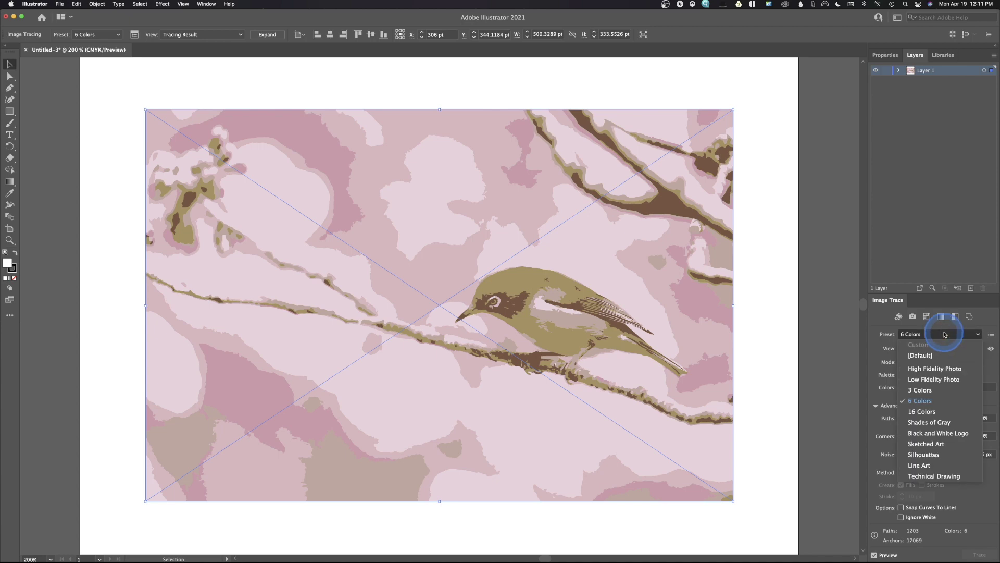
left_click(959, 434)
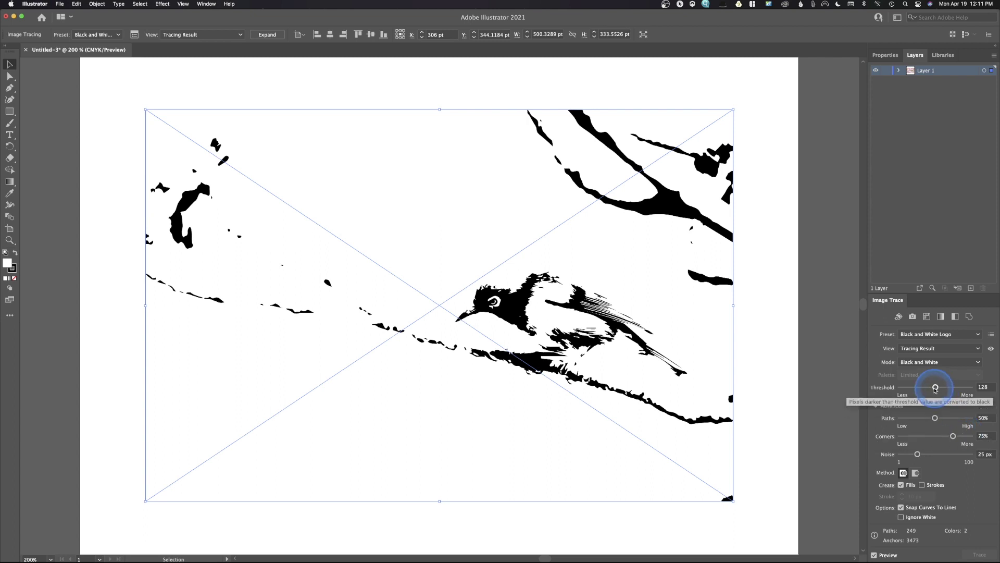
left_click_drag(935, 388, 946, 387)
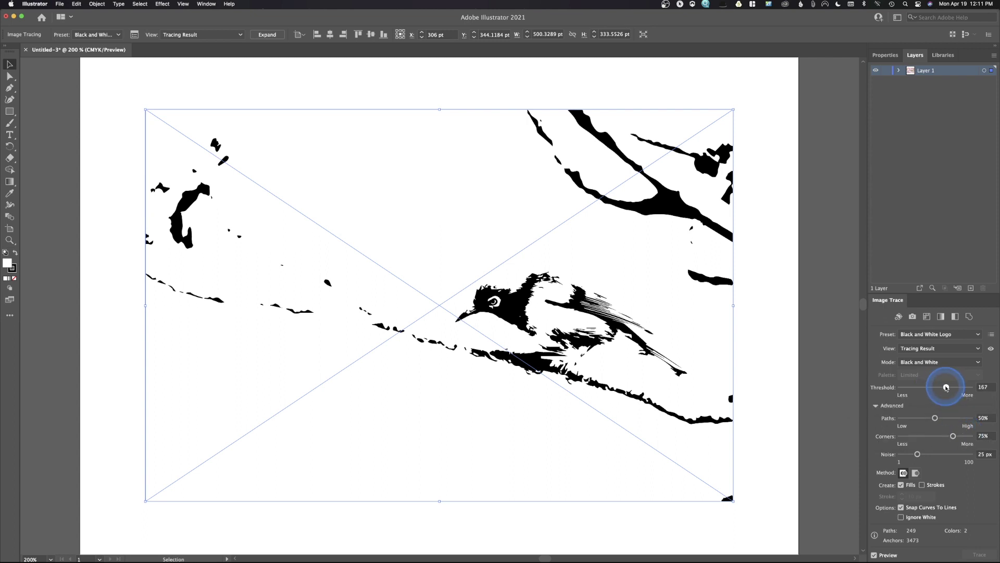
left_click_drag(946, 387, 942, 387)
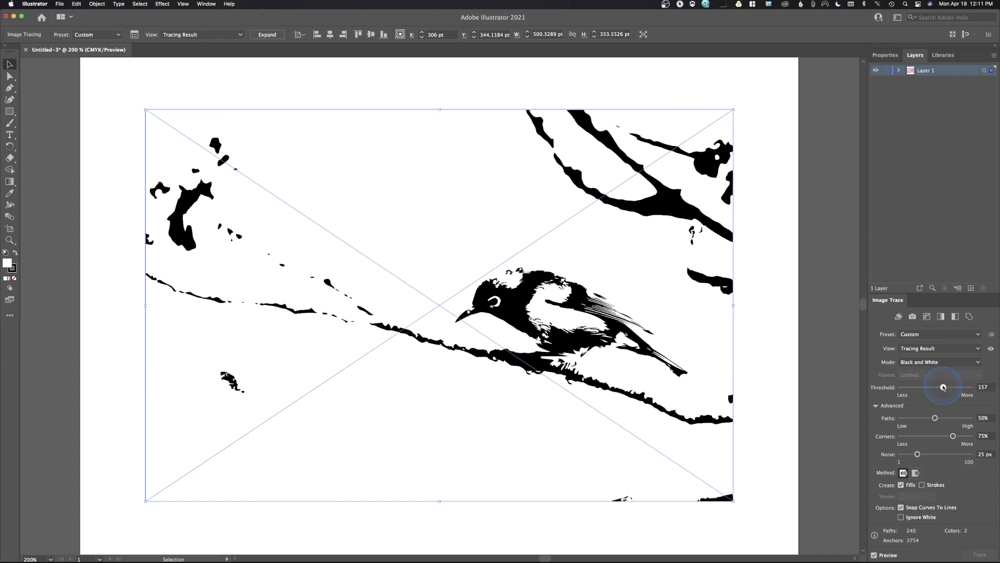
left_click(943, 387)
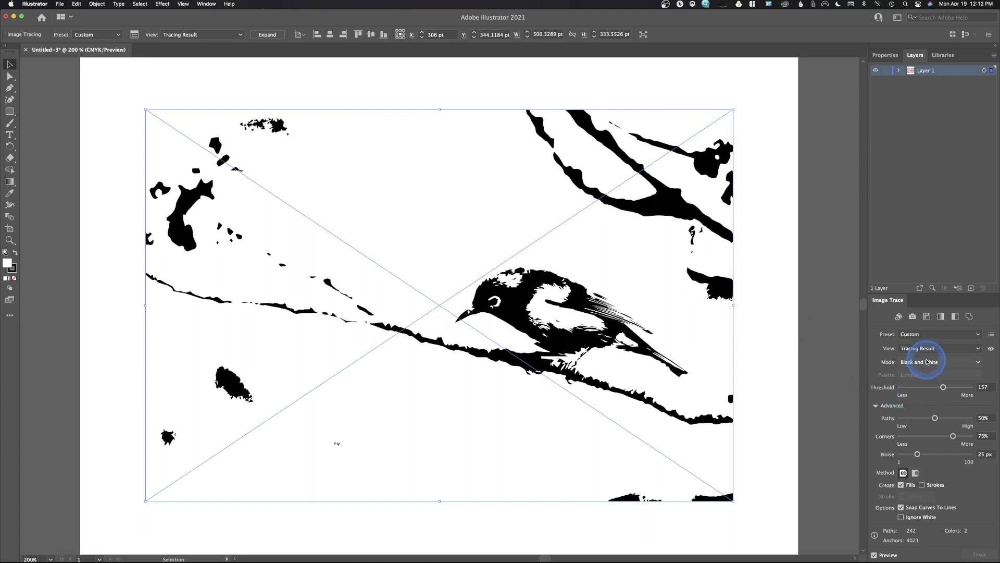
- Trace the bird photo with the High Fidelity Photo preset
left_click(932, 334)
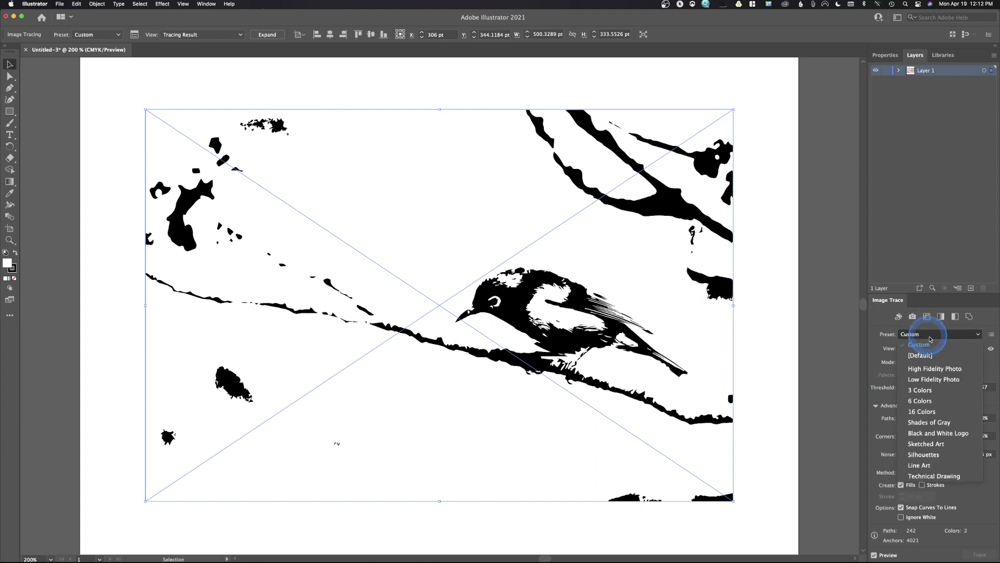
left_click(935, 369)
left_click(776, 343)
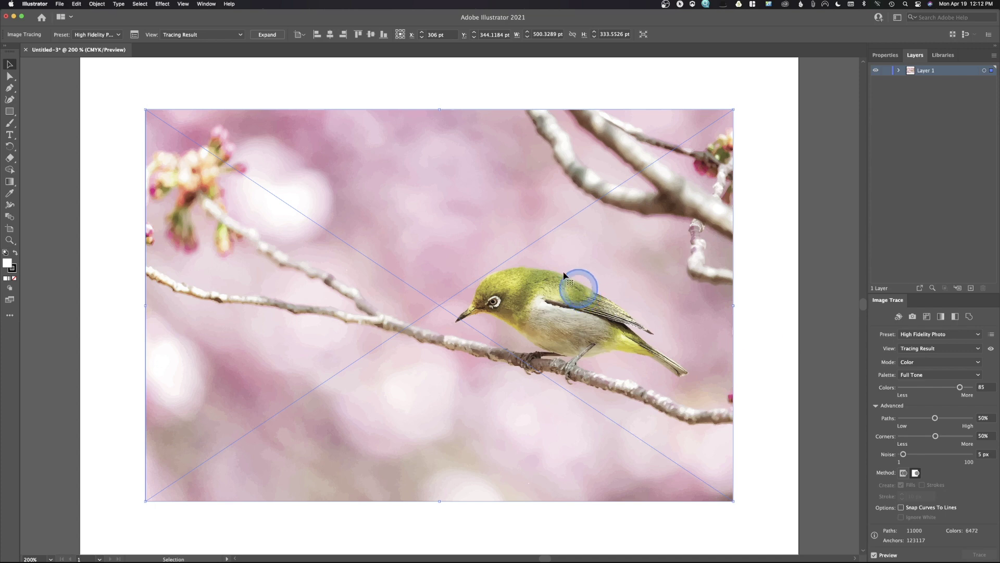
- Save the document as bird in Adobe Illustrator format in the Create Vectors folder, accepting the default Illustrator options
left_click(60, 3)
left_click(78, 81)
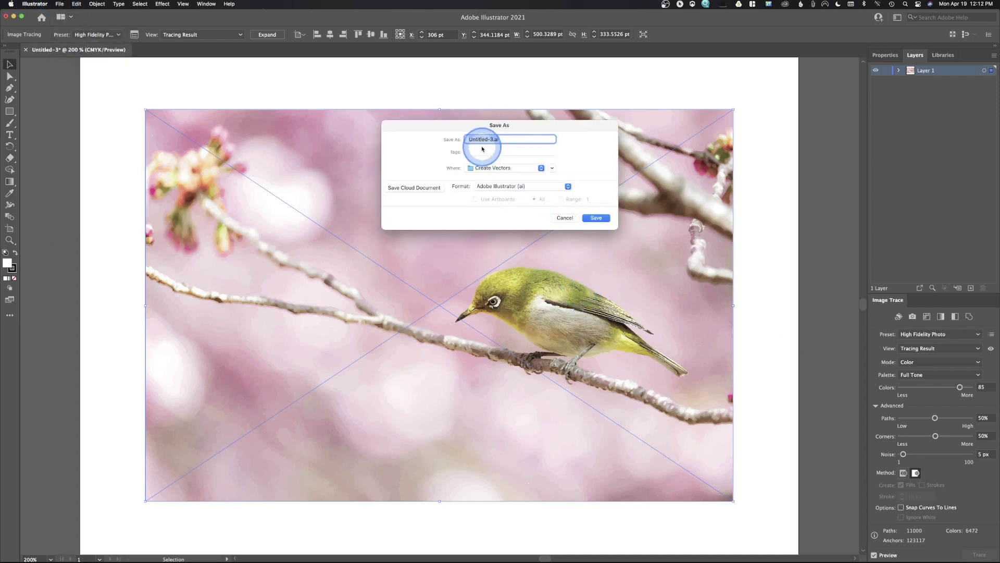
type("bird")
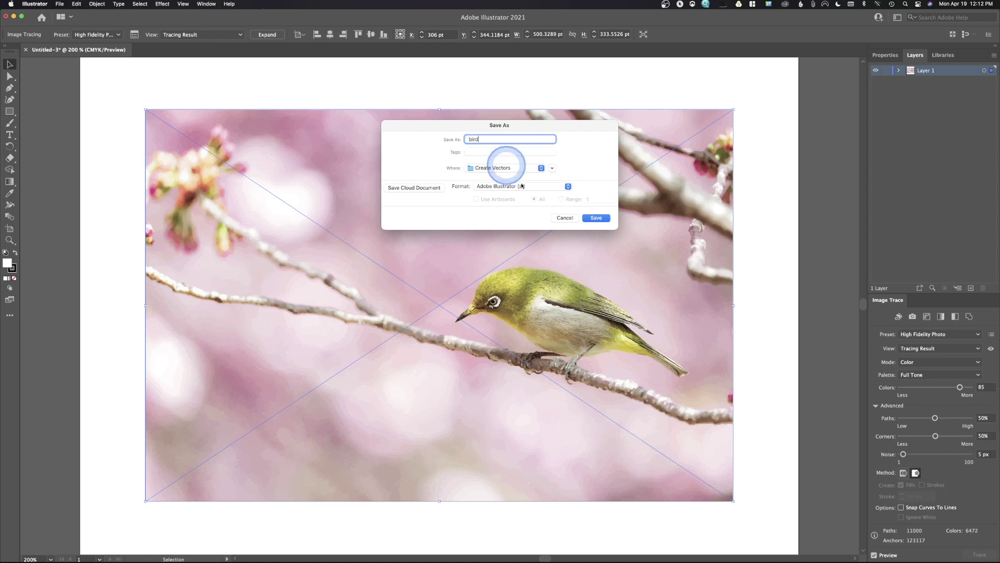
left_click(593, 219)
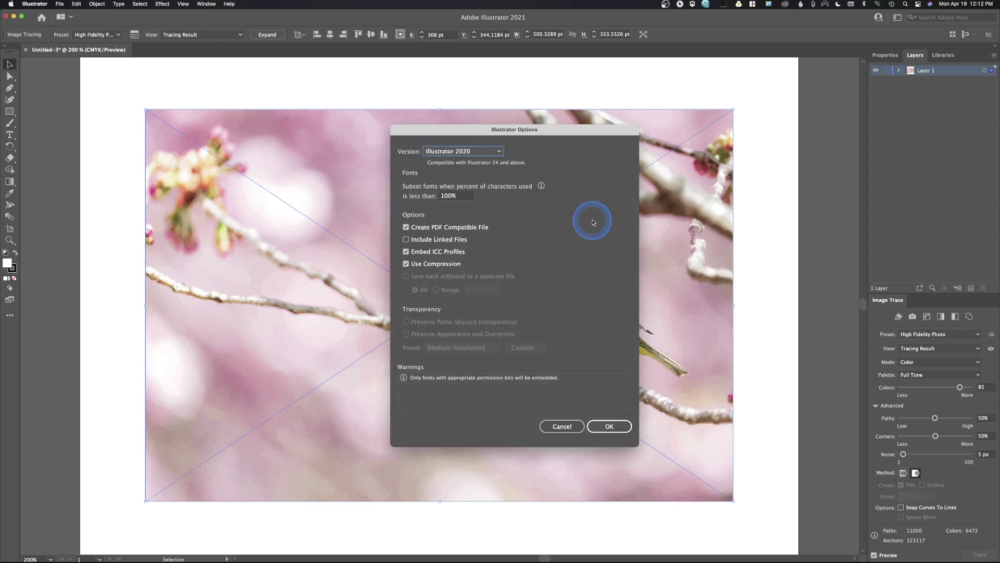
left_click(610, 426)
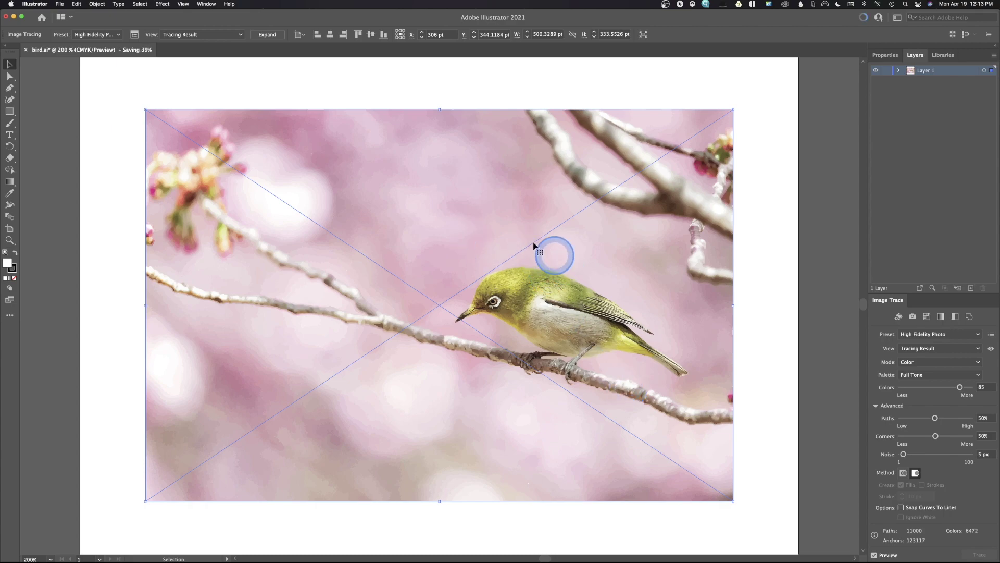
- Switch to Adobe Bridge and open bird.ai in Adobe Photoshop 2021, accepting the default PDF import settings
left_click(16, 179)
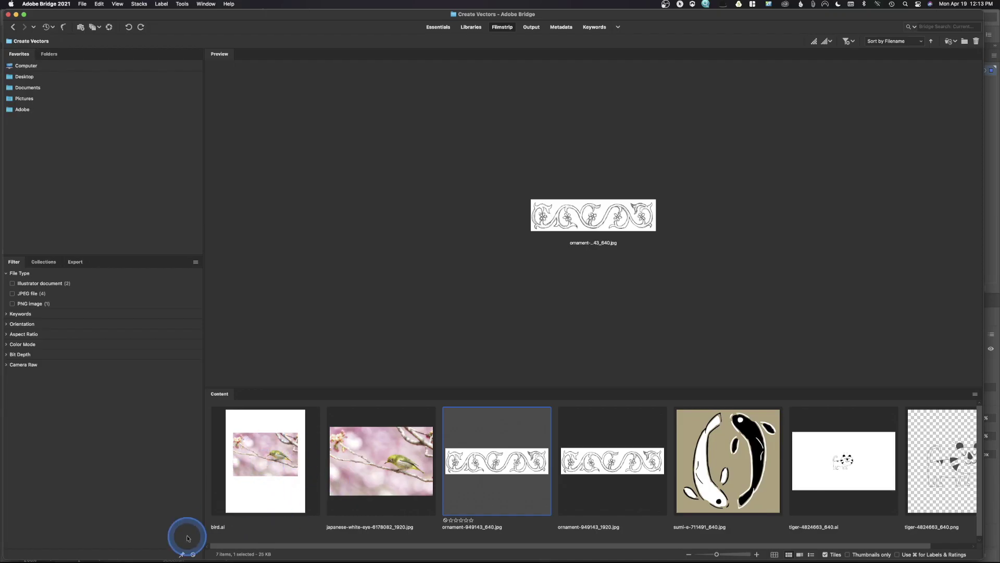
left_click(265, 491)
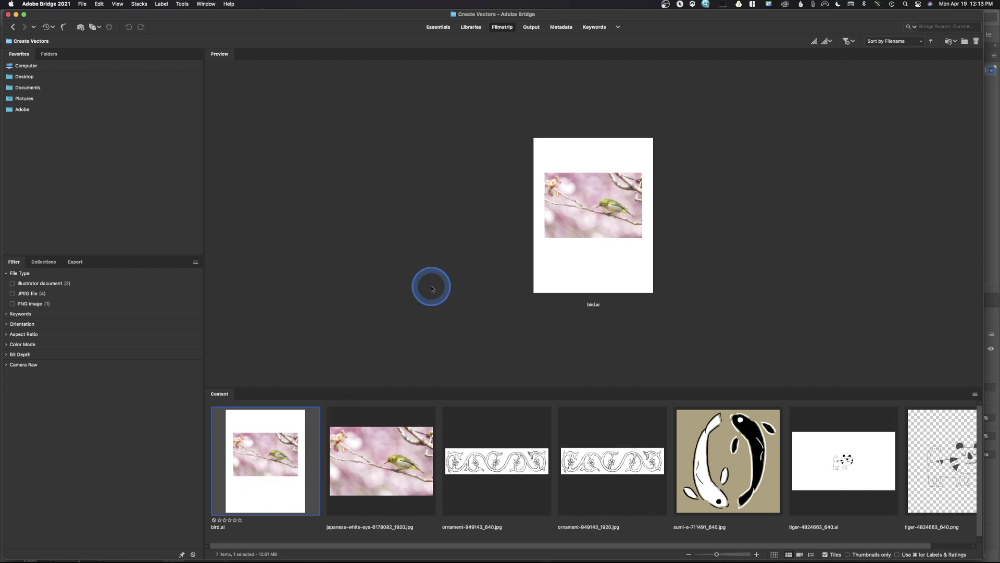
right_click(295, 449)
mouse_move(331, 325)
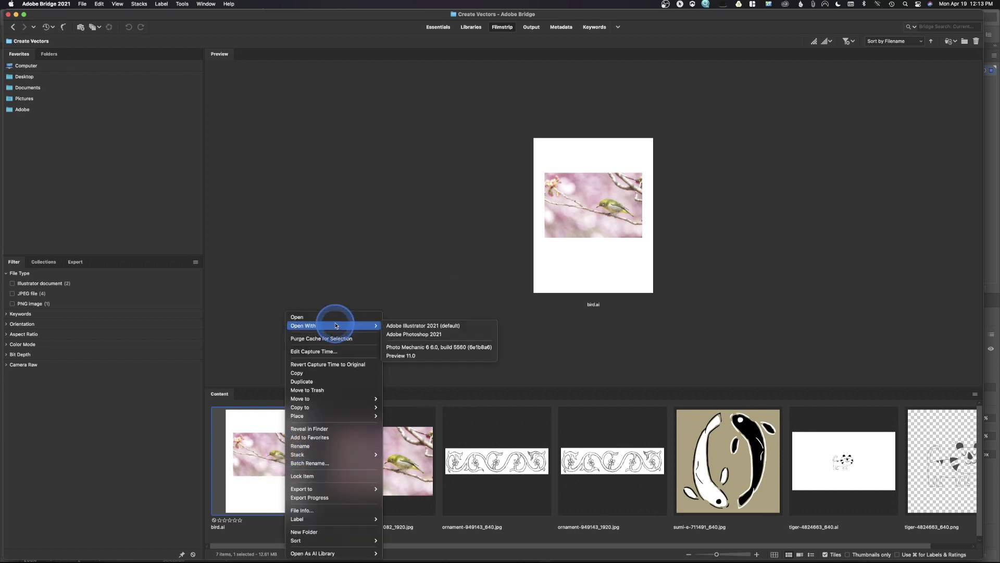
left_click(424, 334)
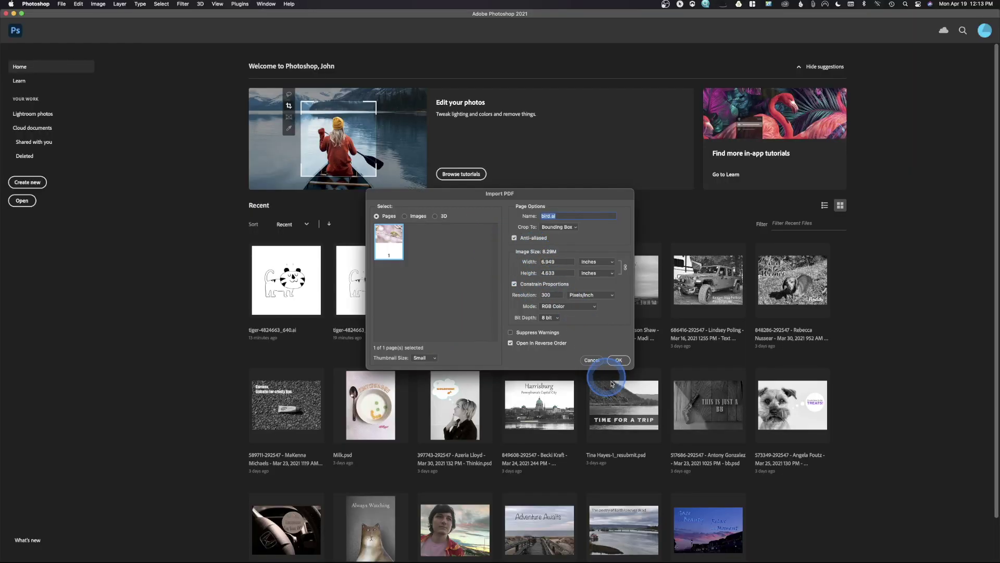
left_click(617, 361)
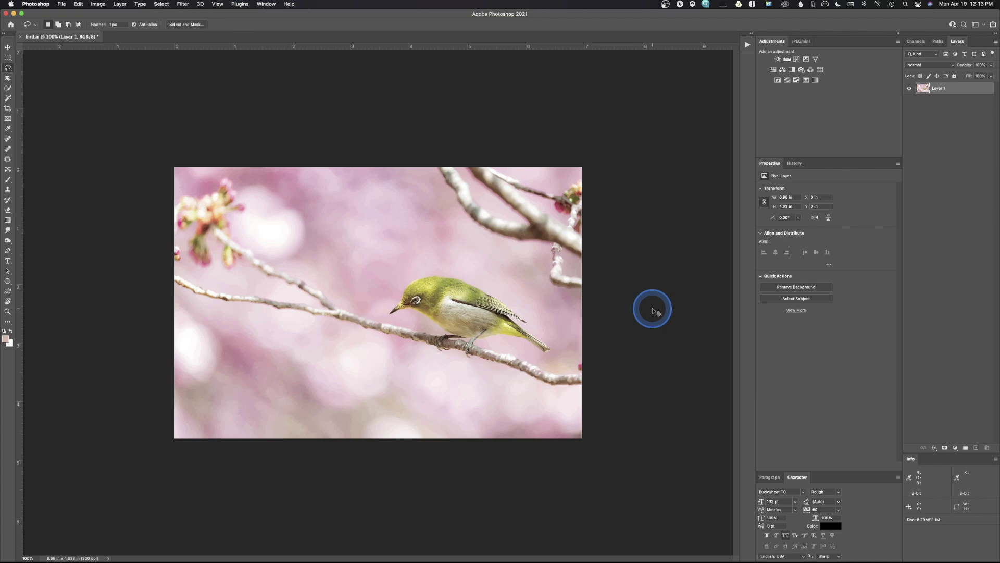
key("super+equal")
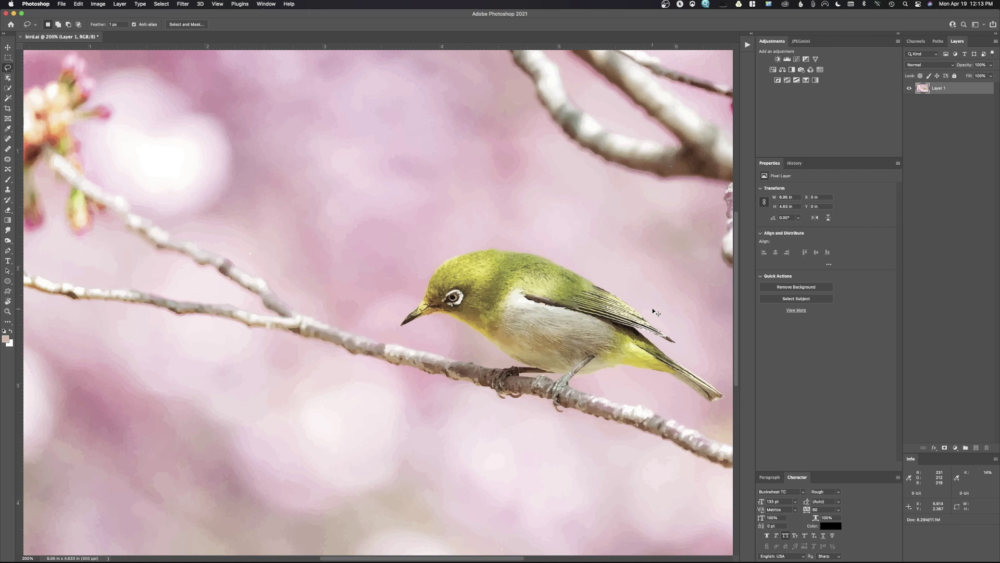
left_click(653, 308)
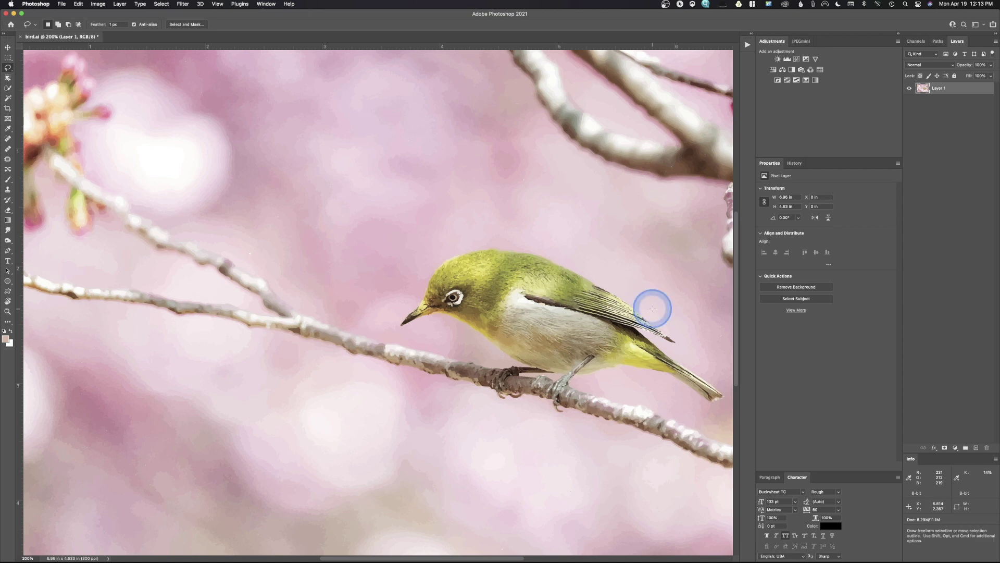